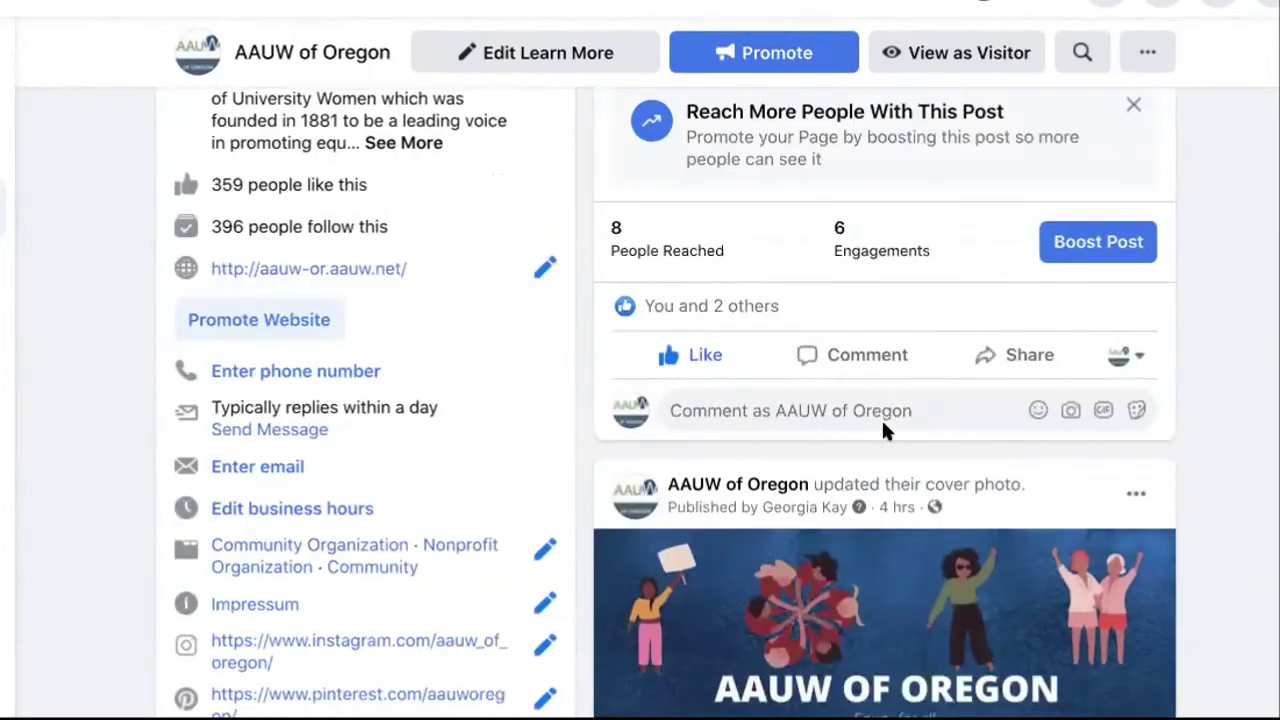
Look over the AAUW of Oregon page's About details and its recent posts
scroll(881, 431, "down", 3)
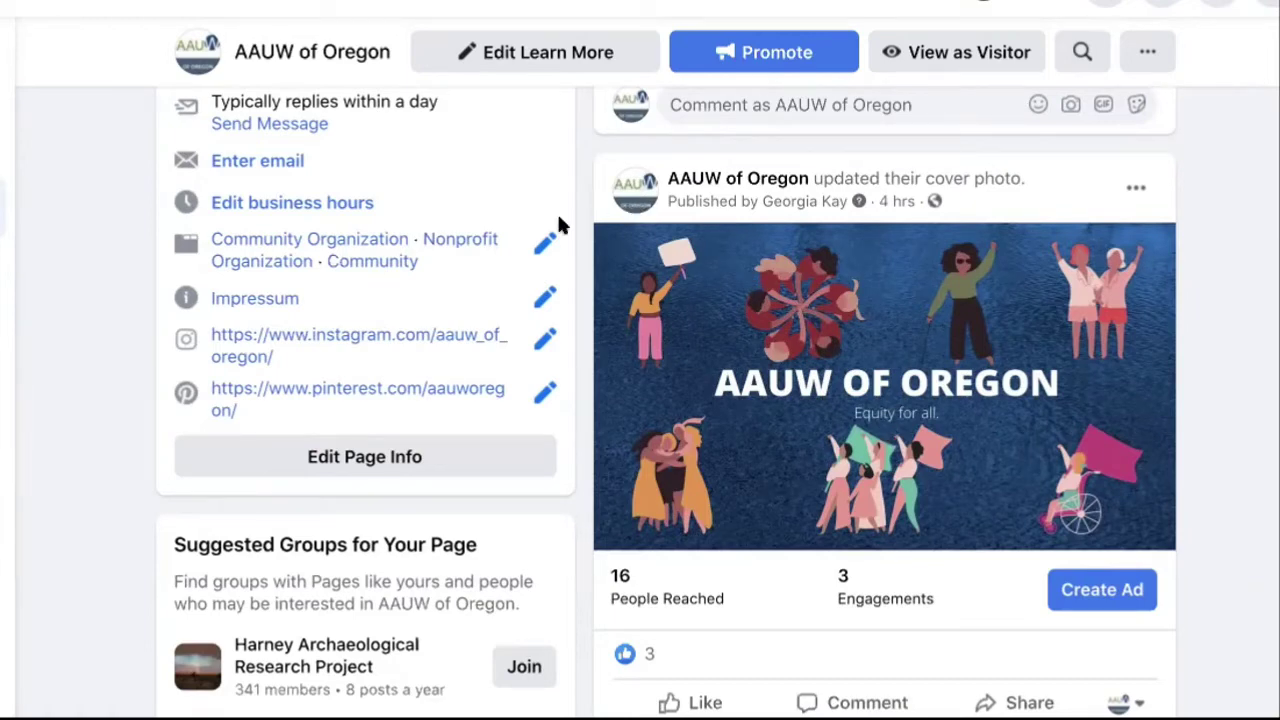
scroll(456, 315, "up", 5)
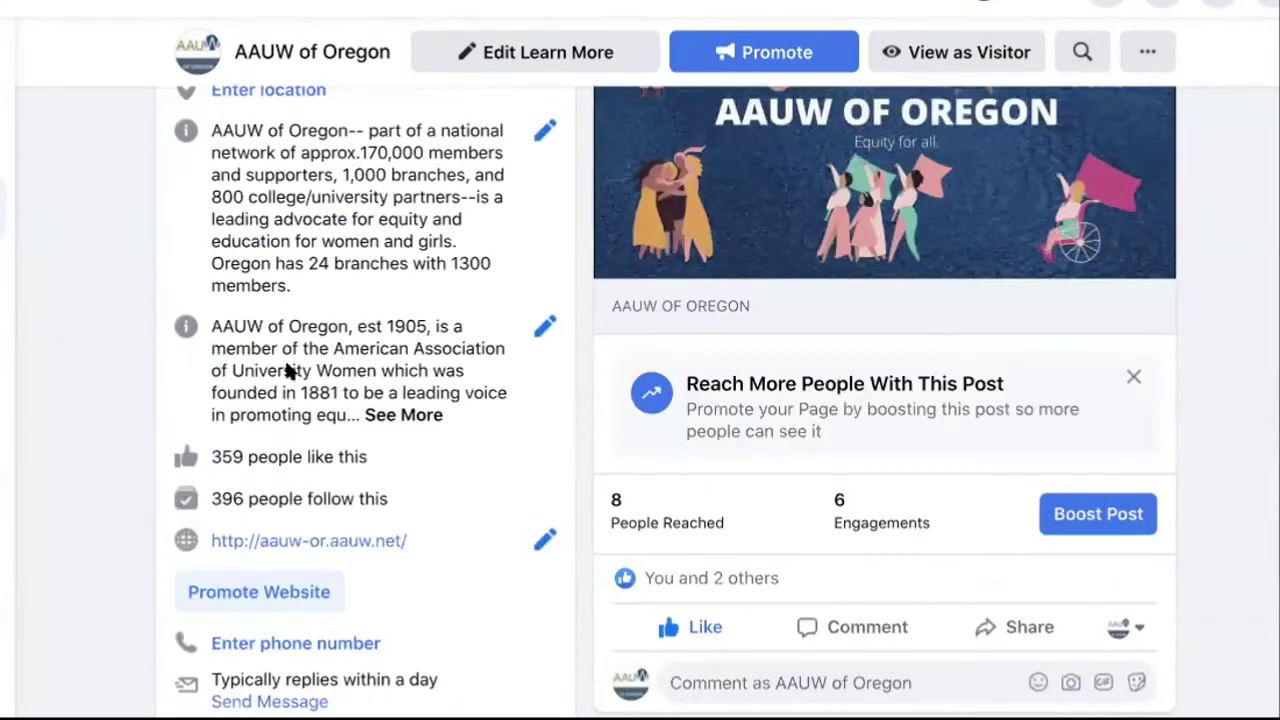
scroll(286, 370, "up", 3)
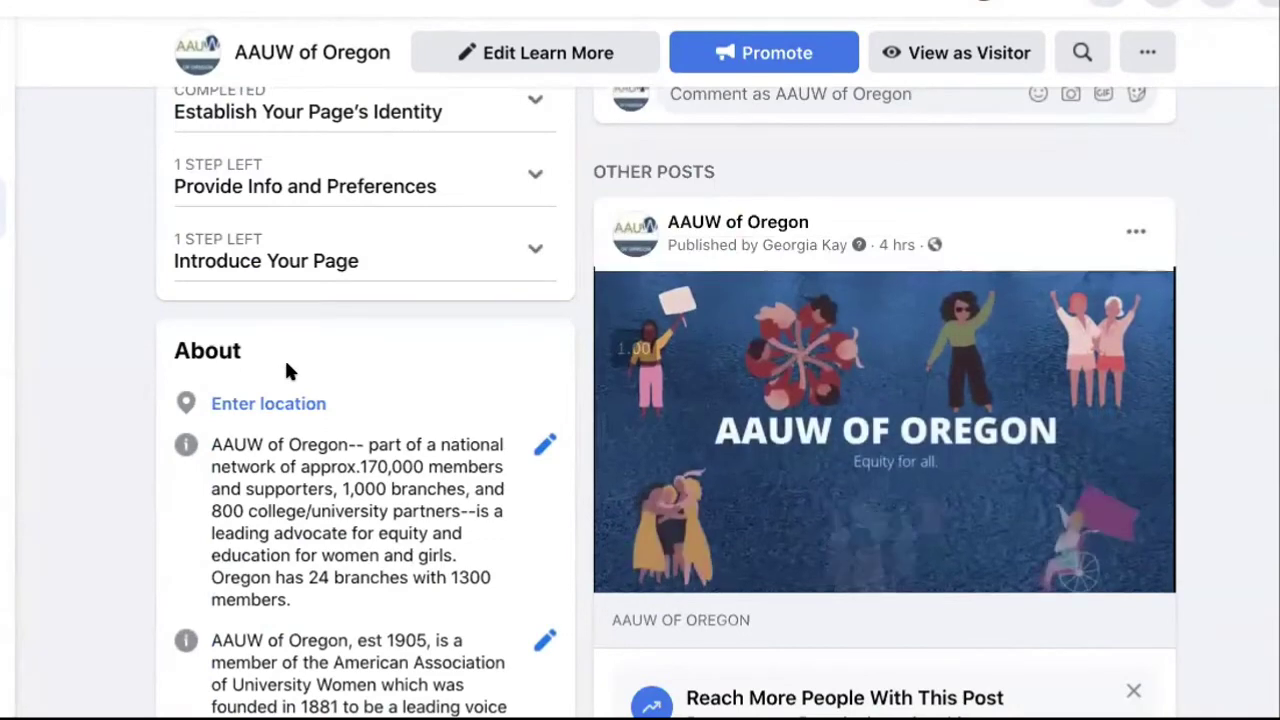
scroll(286, 370, "up", 10)
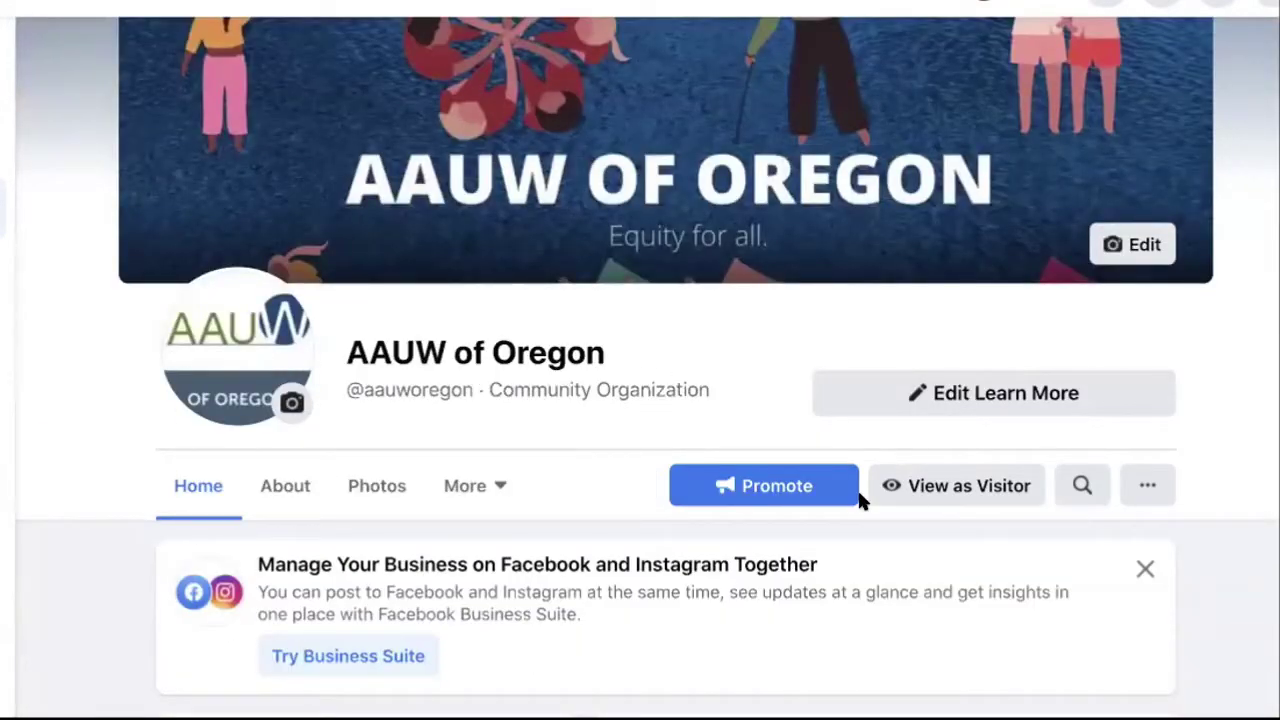
Check which additional actions are offered for the AAUW of Oregon page, and close the list
left_click(1149, 487)
left_click(1150, 486)
left_click(1150, 486)
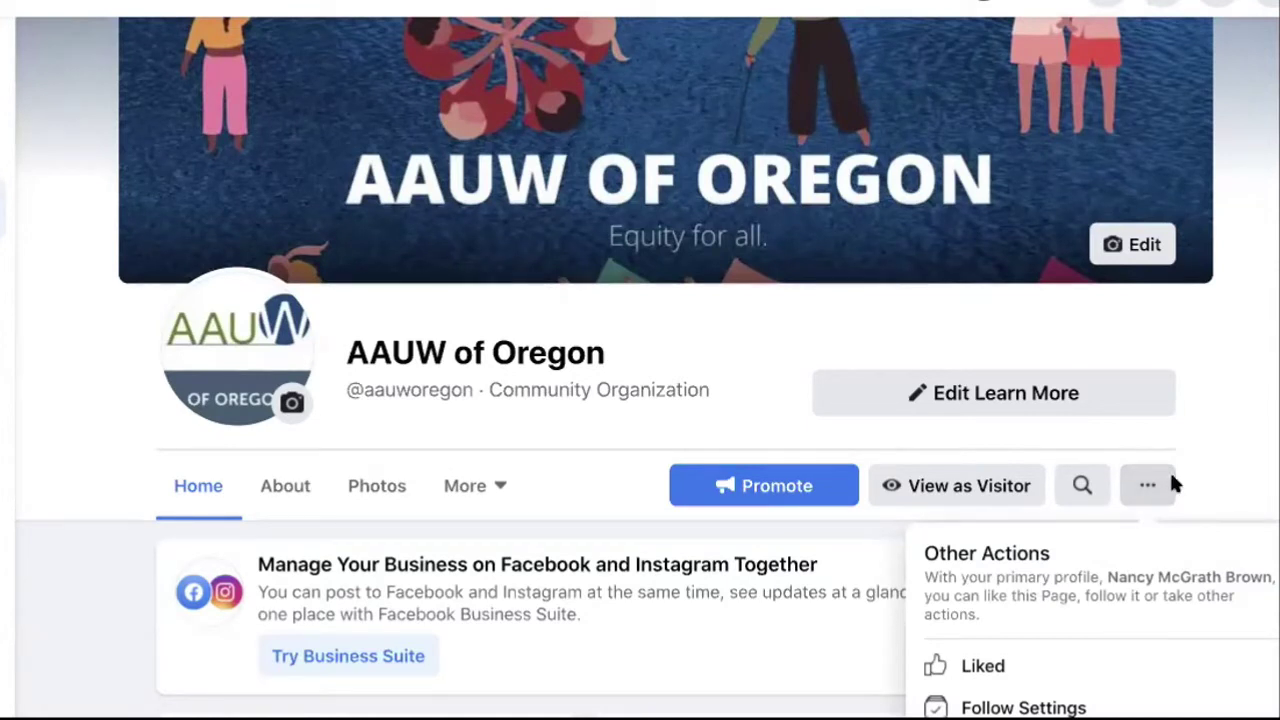
left_click(1225, 436)
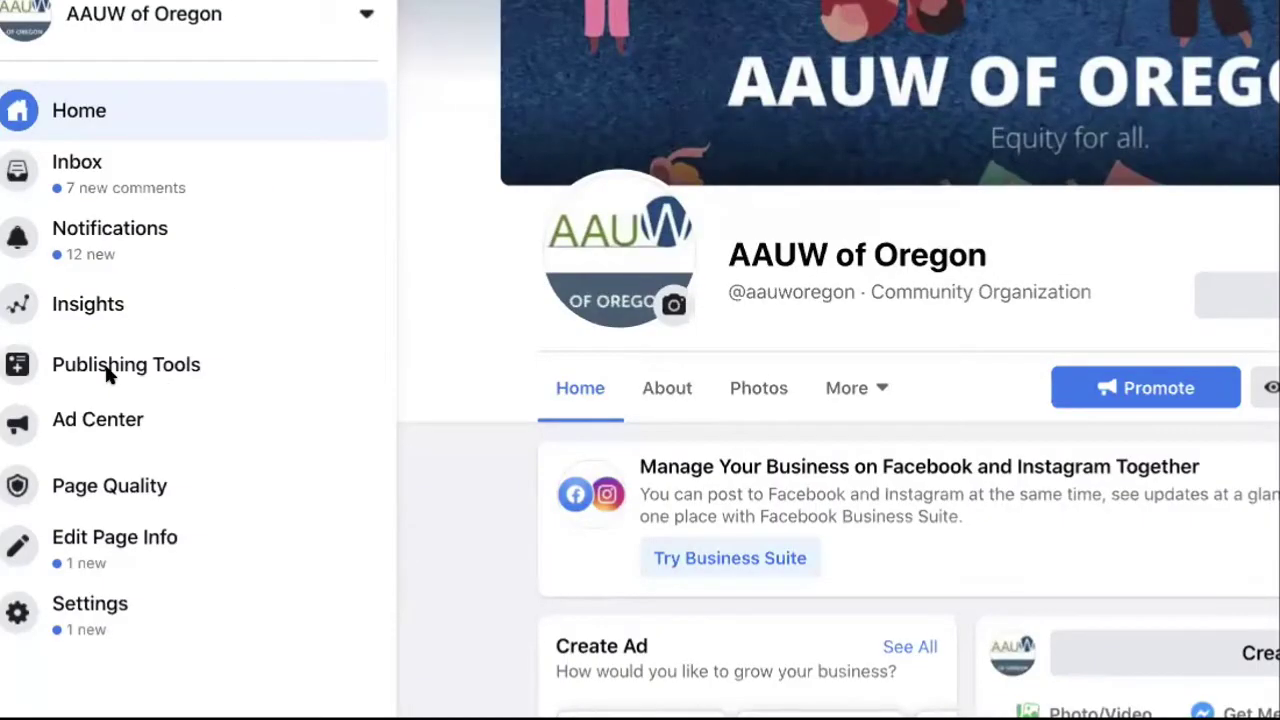
Open the Page Roles section in the AAUW of Oregon page's settings
left_click(90, 603)
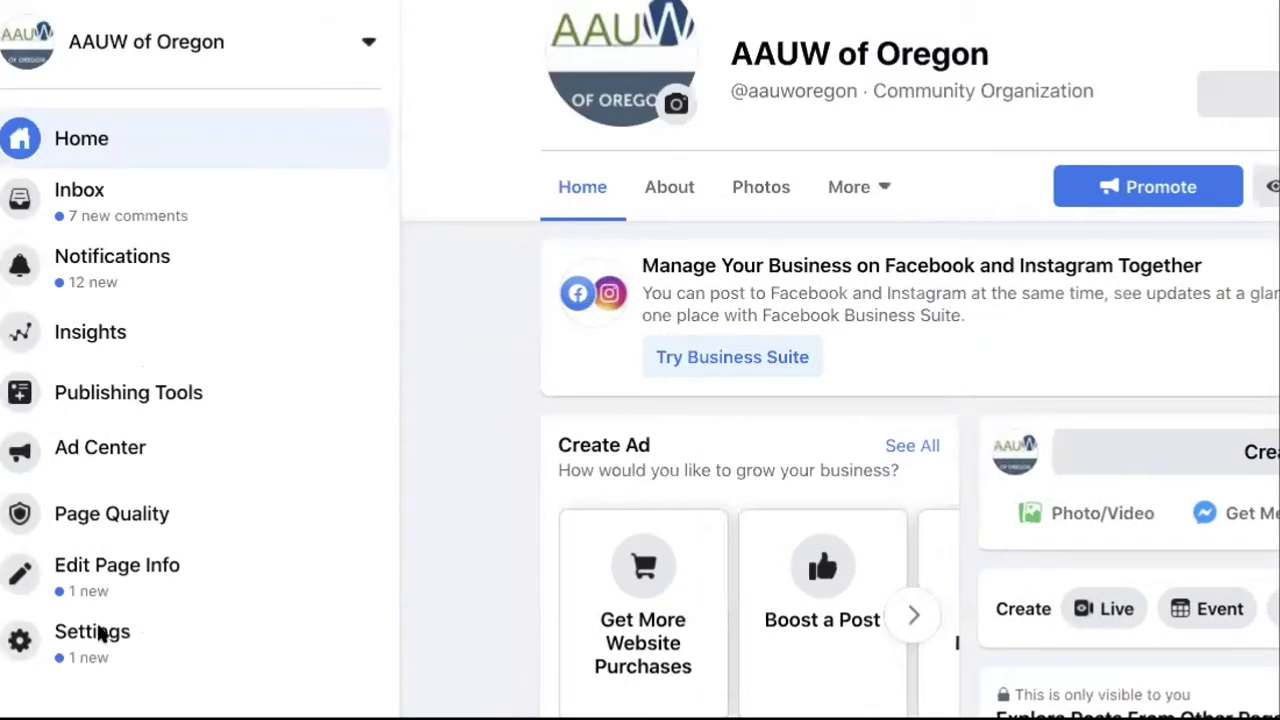
left_click(95, 632)
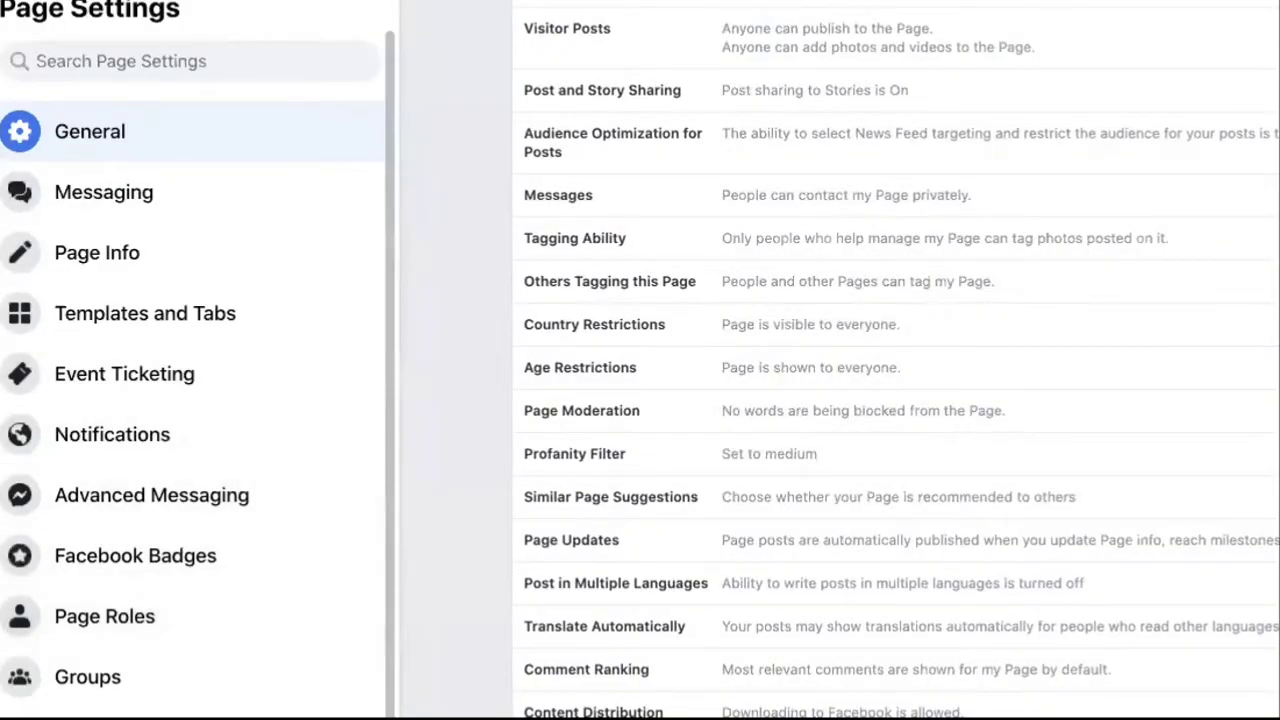
left_click(111, 618)
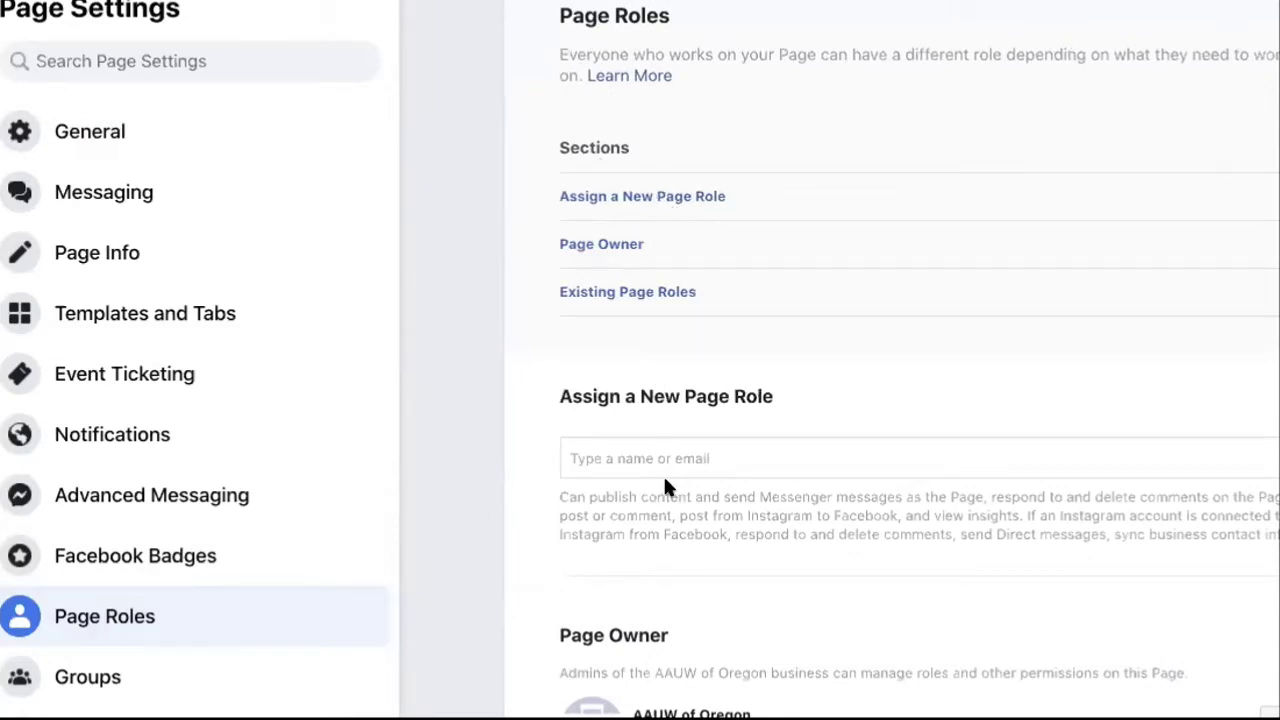
Examine the Page Roles sections for assigning a new role, the page owner and the existing admins
scroll(663, 480, "down", 2)
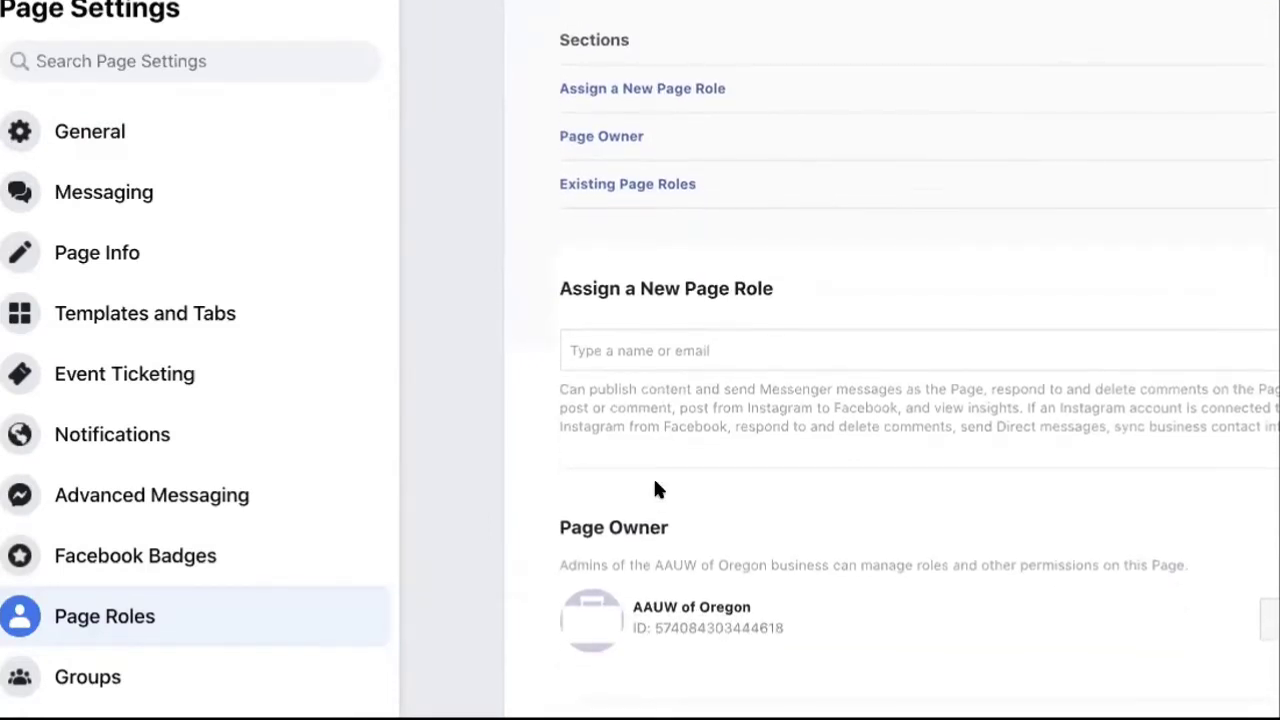
scroll(657, 488, "down", 2)
scroll(657, 478, "down", 2)
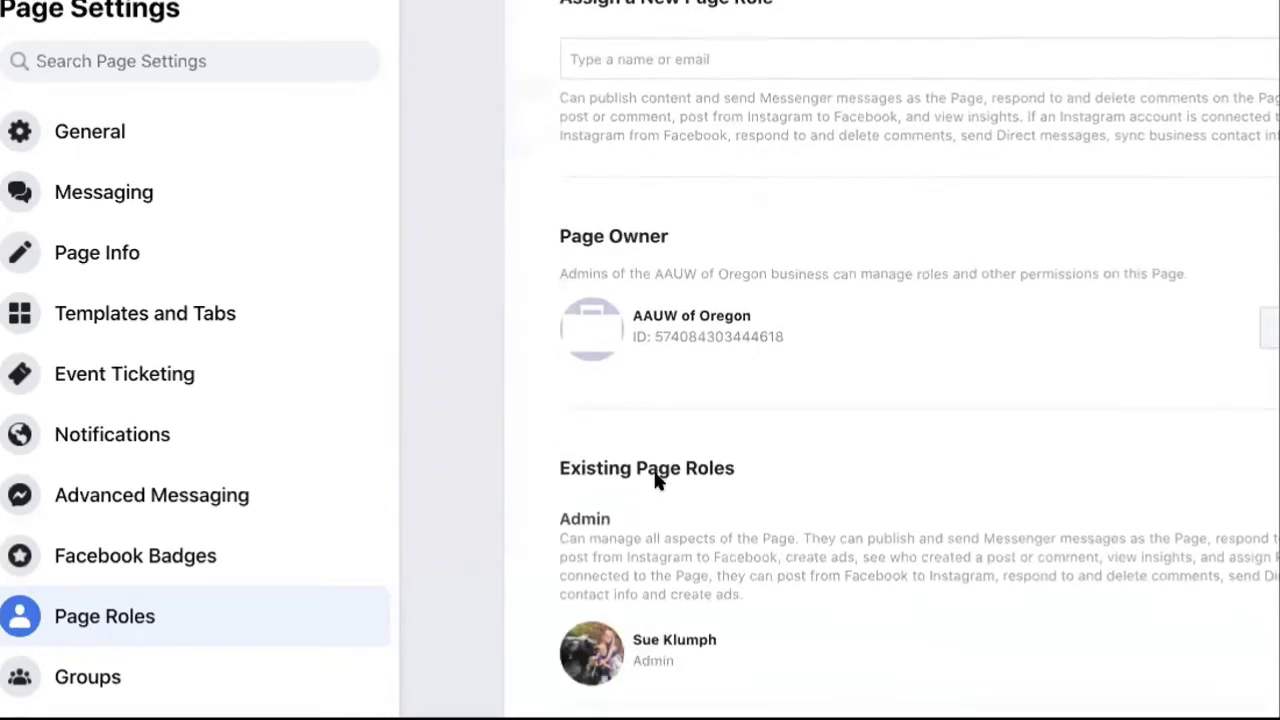
scroll(657, 482, "down", 2)
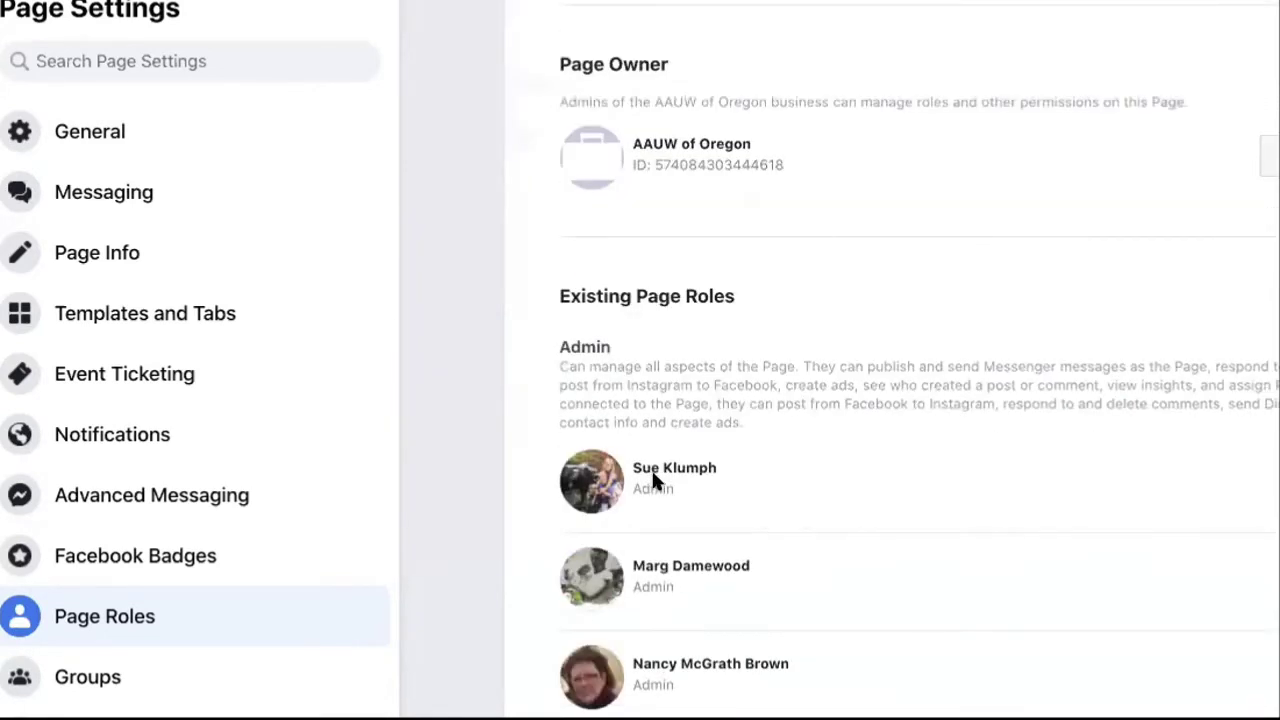
scroll(653, 478, "up", 4)
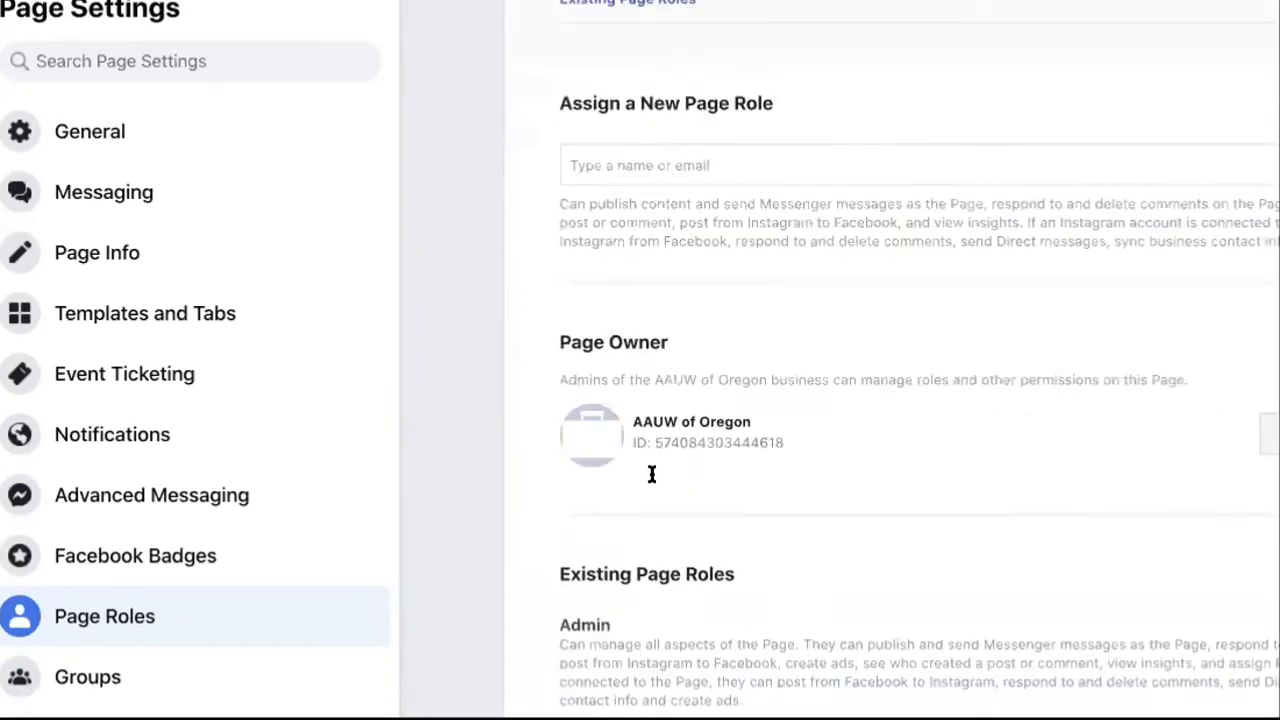
scroll(651, 473, "down", 4)
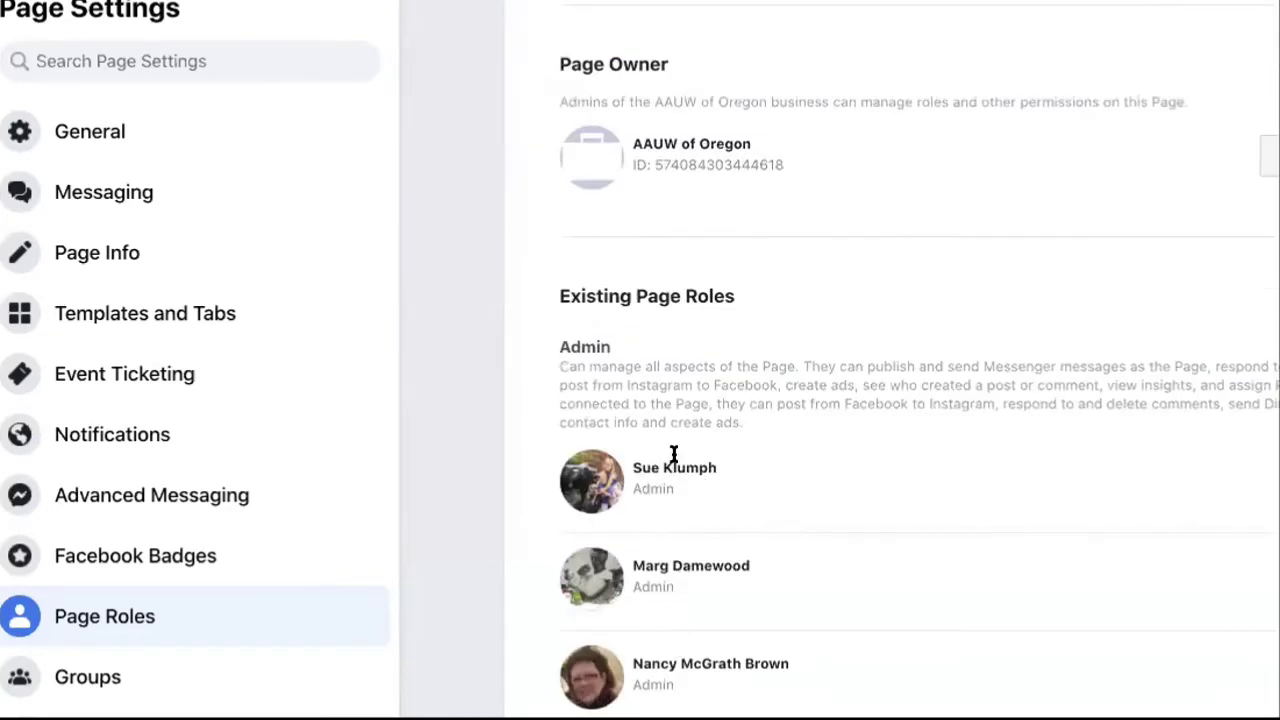
scroll(673, 447, "up", 4)
scroll(673, 447, "down", 4)
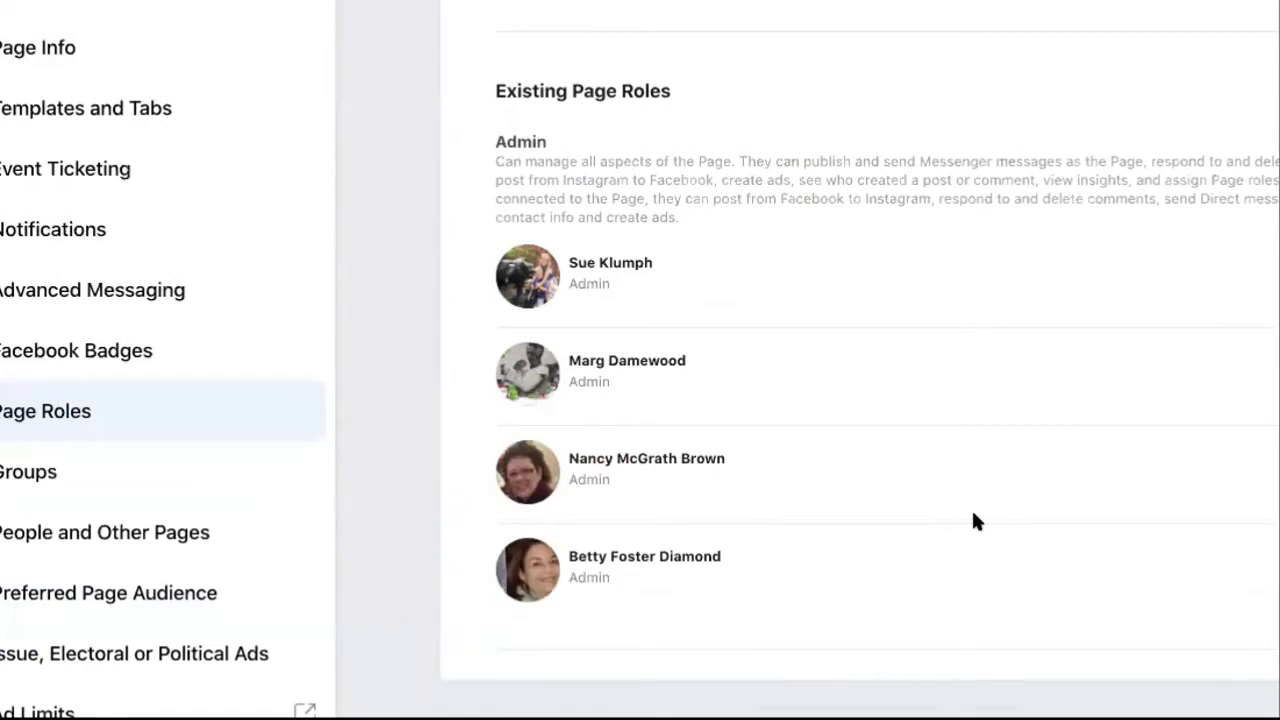
scroll(799, 249, "up", 2)
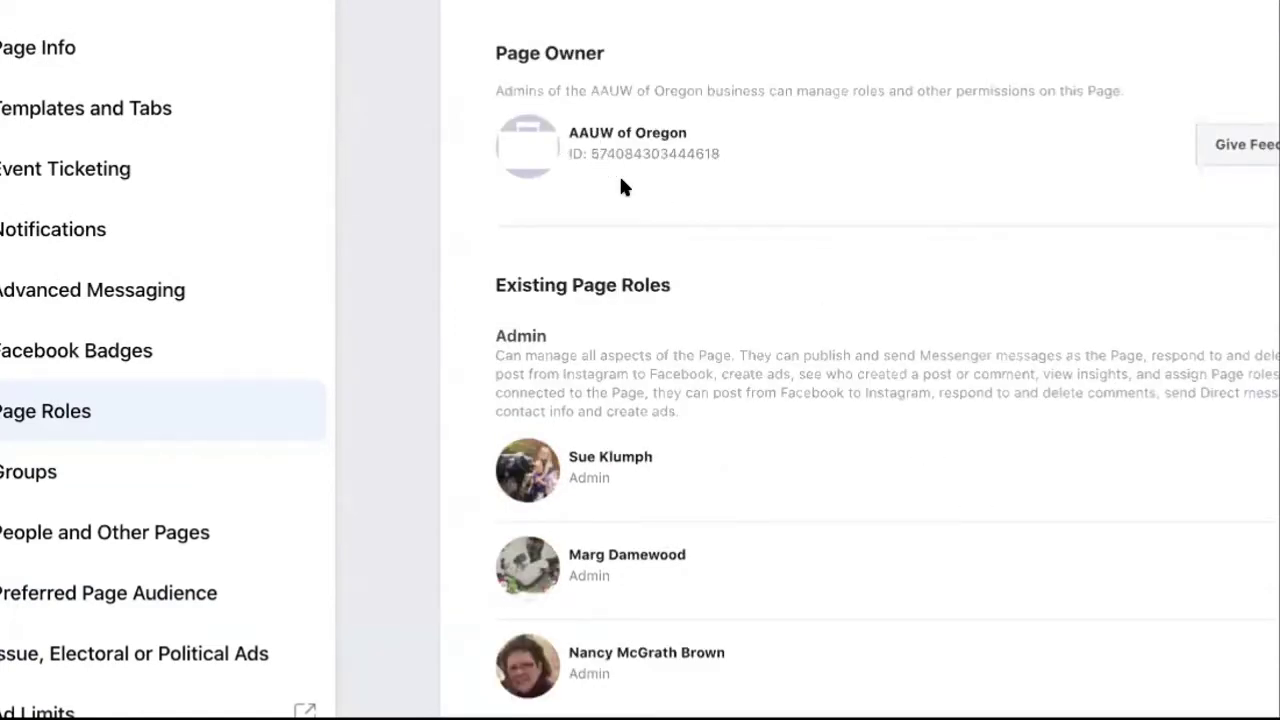
scroll(880, 202, "up", 4)
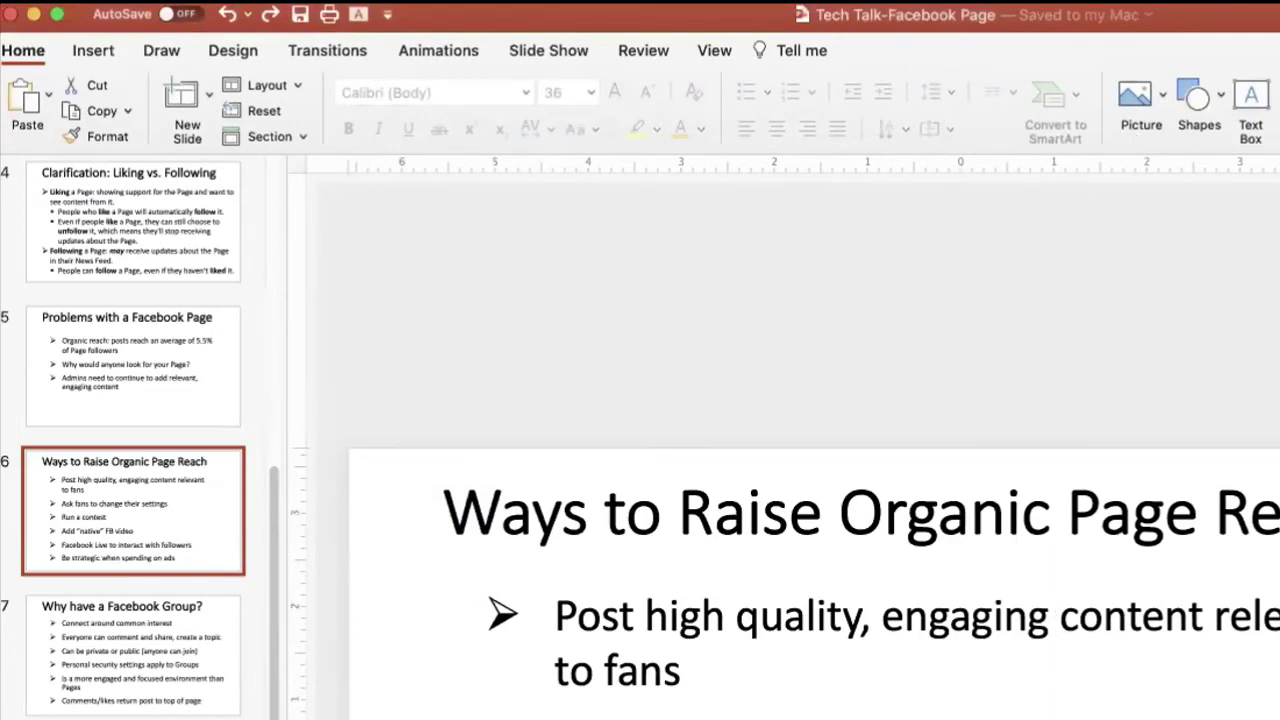
Start the Tech Talk-Facebook Page slide show in PowerPoint and return to the AAUW of Oregon page's header in Facebook
key("super+shift+Return")
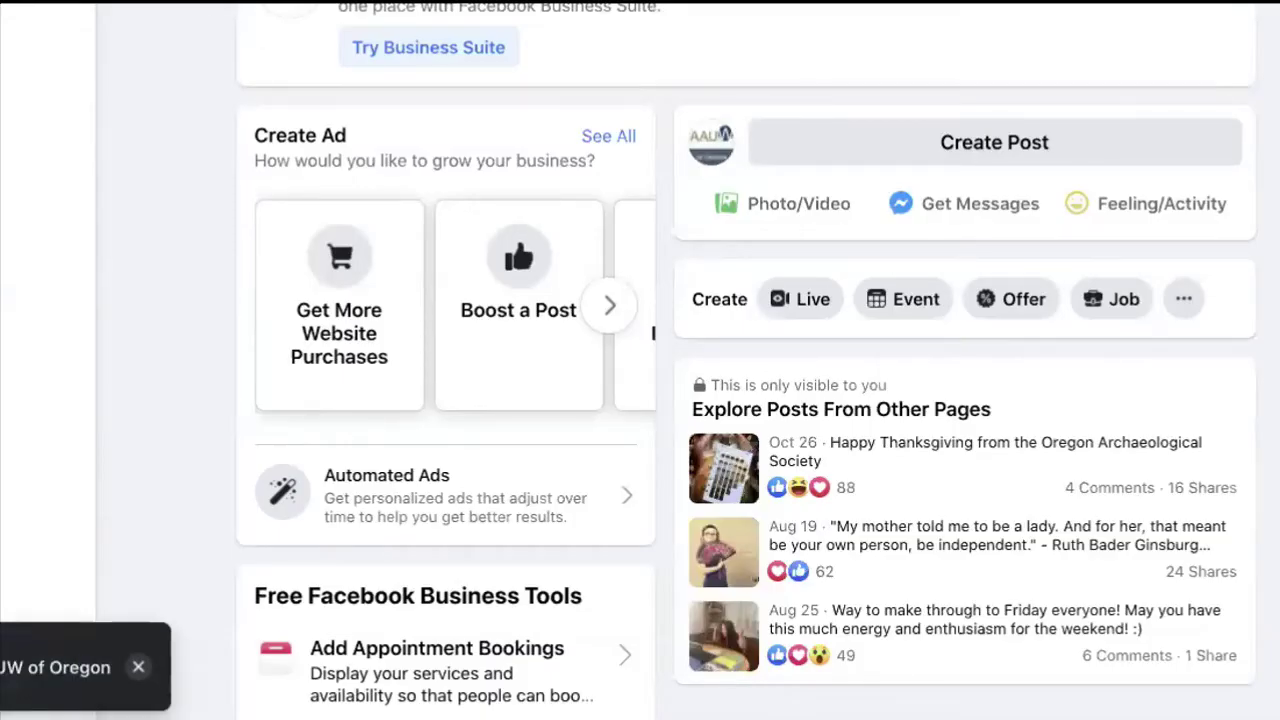
scroll(592, 356, "up", 10)
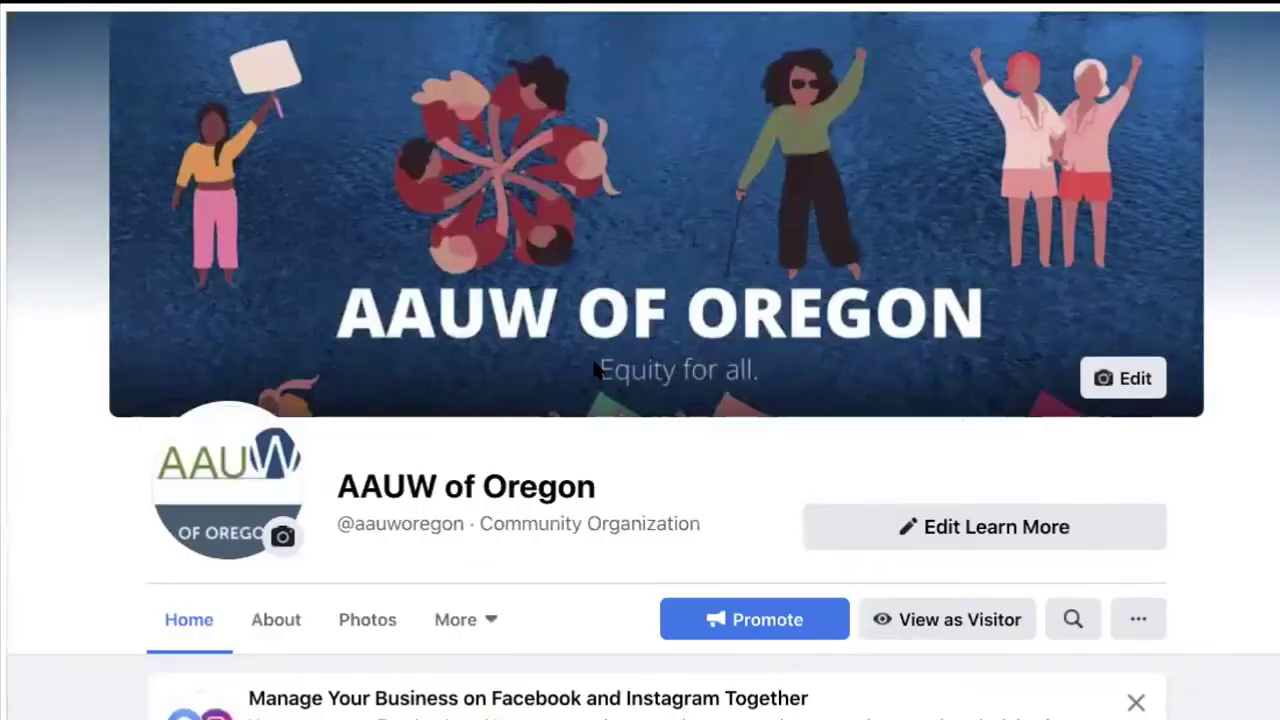
scroll(477, 438, "down", 1)
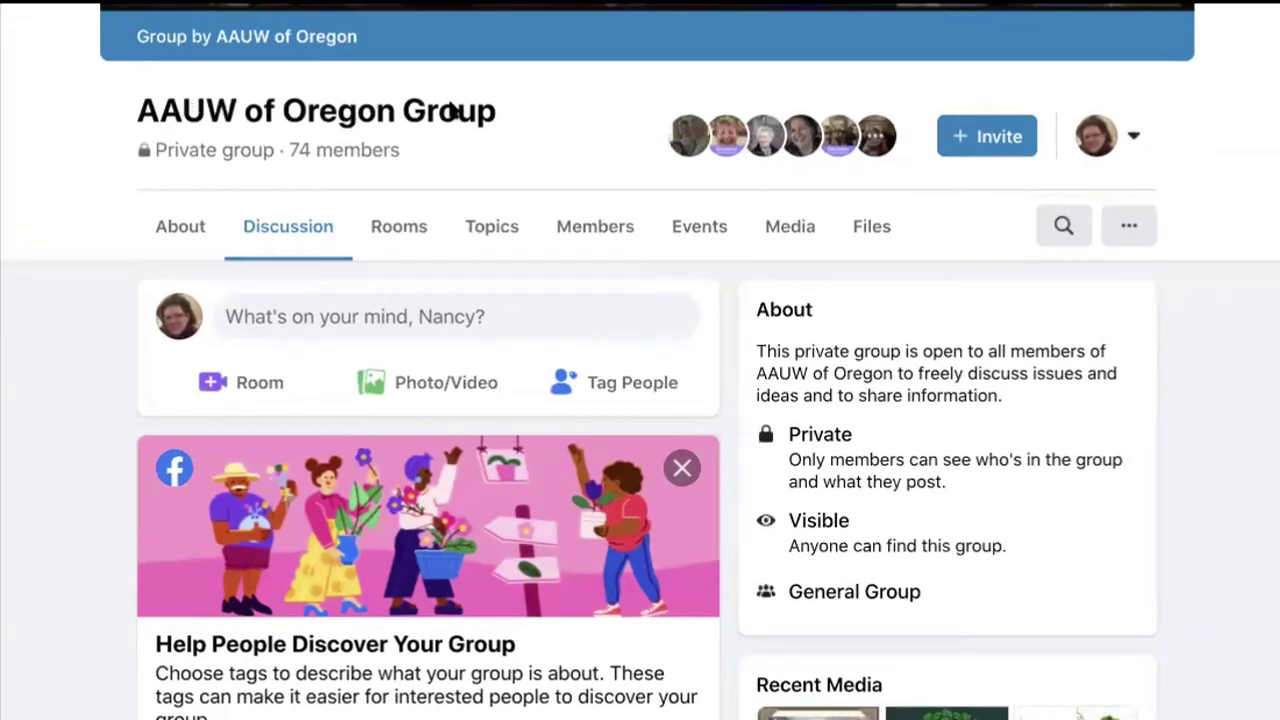
Examine the AAUW of Oregon Group's cover, section headings, posting area and About information
scroll(486, 117, "up", 5)
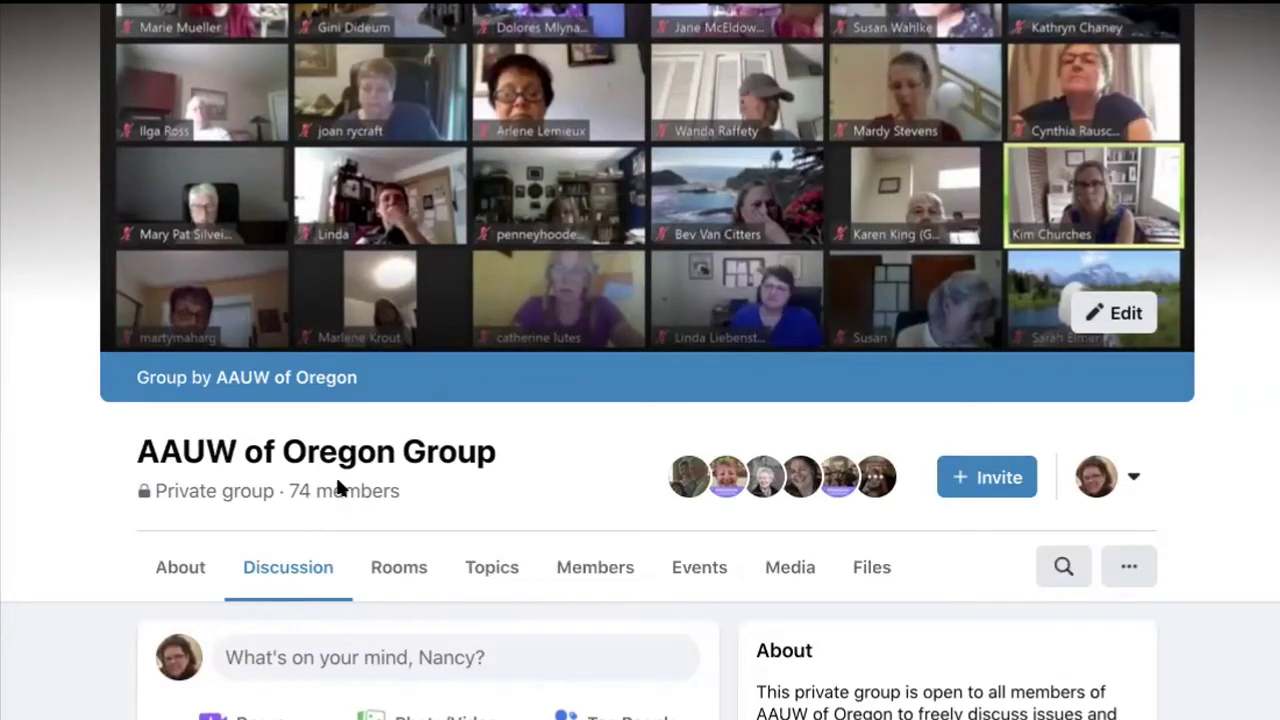
scroll(338, 487, "down", 2)
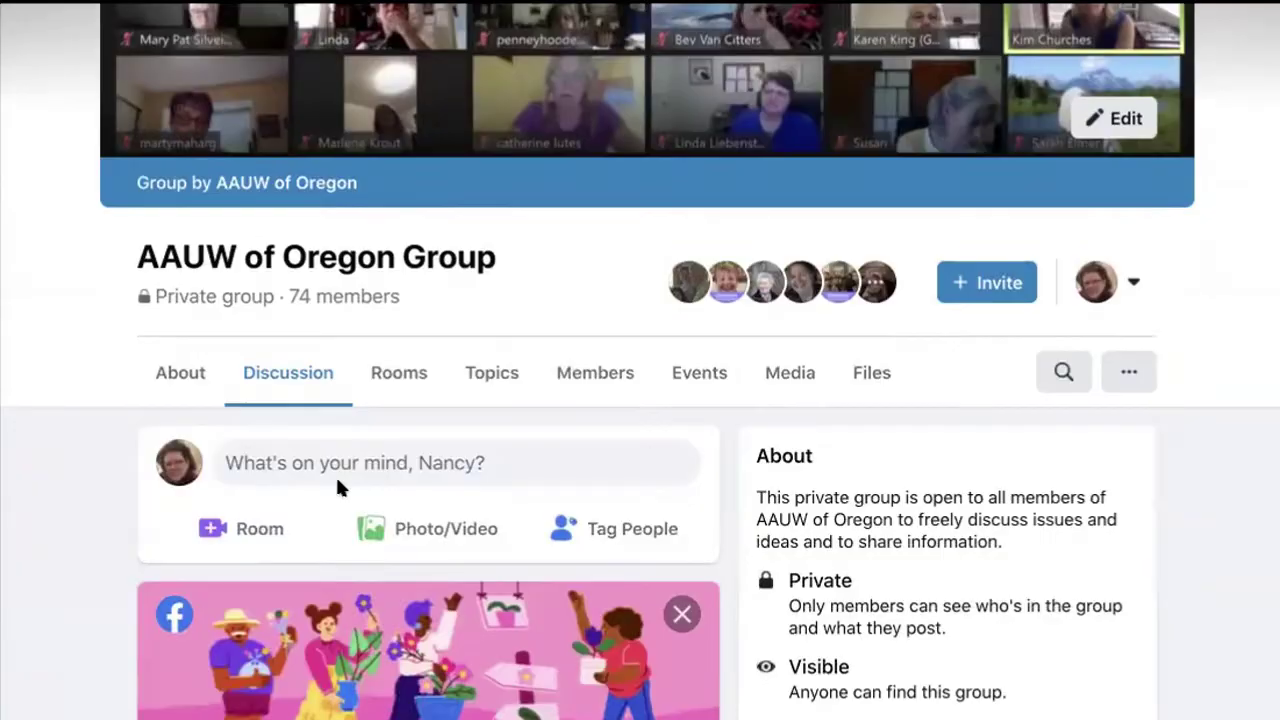
scroll(337, 486, "down", 3)
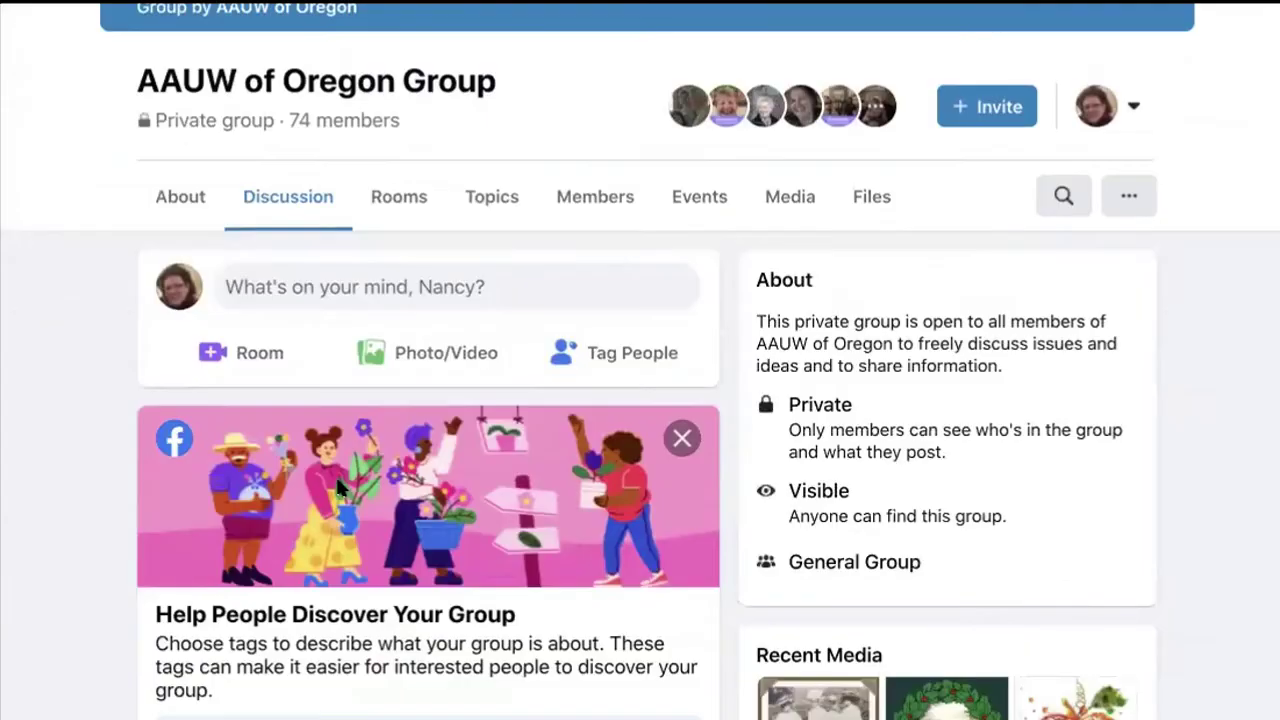
scroll(338, 487, "down", 2)
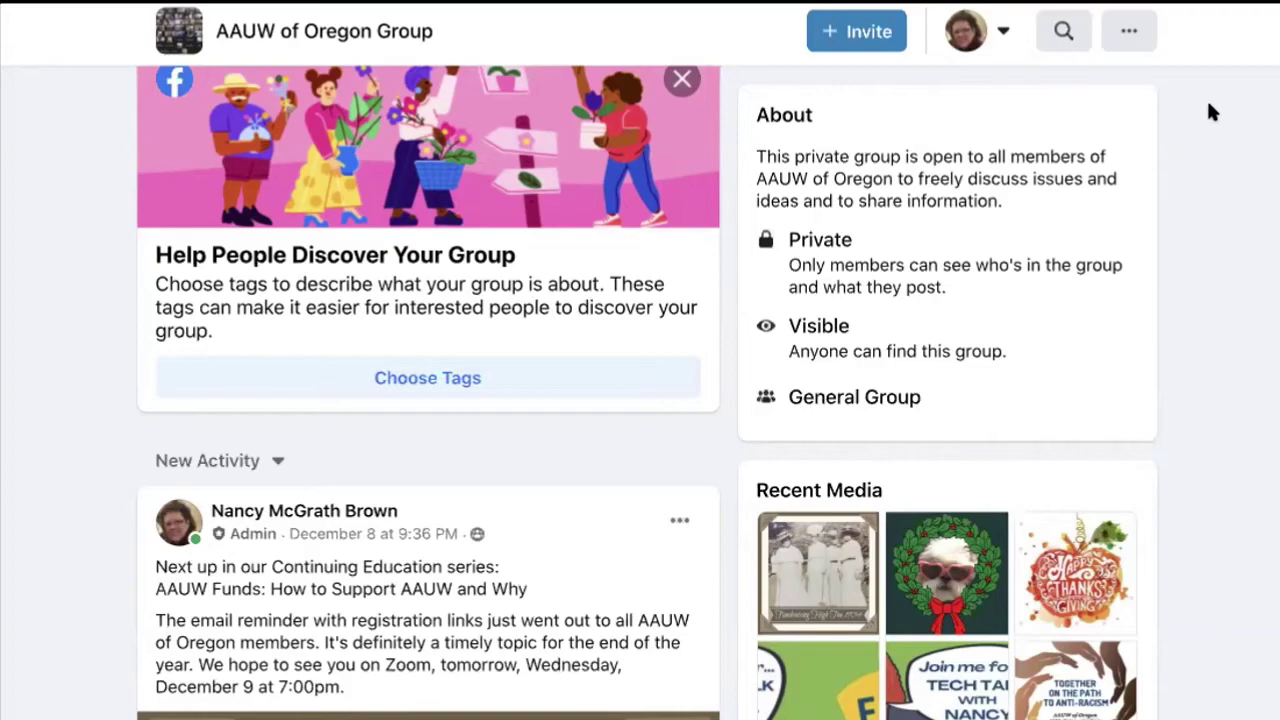
scroll(700, 290, "up", 5)
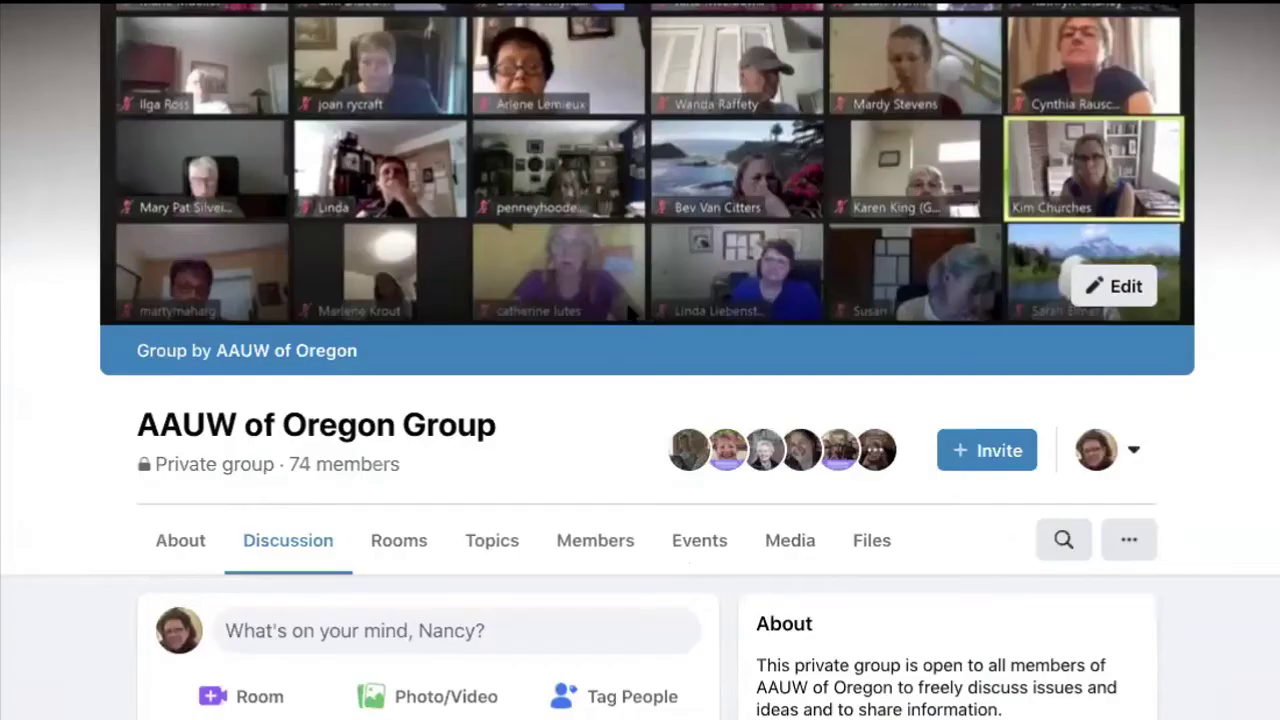
scroll(615, 313, "down", 1)
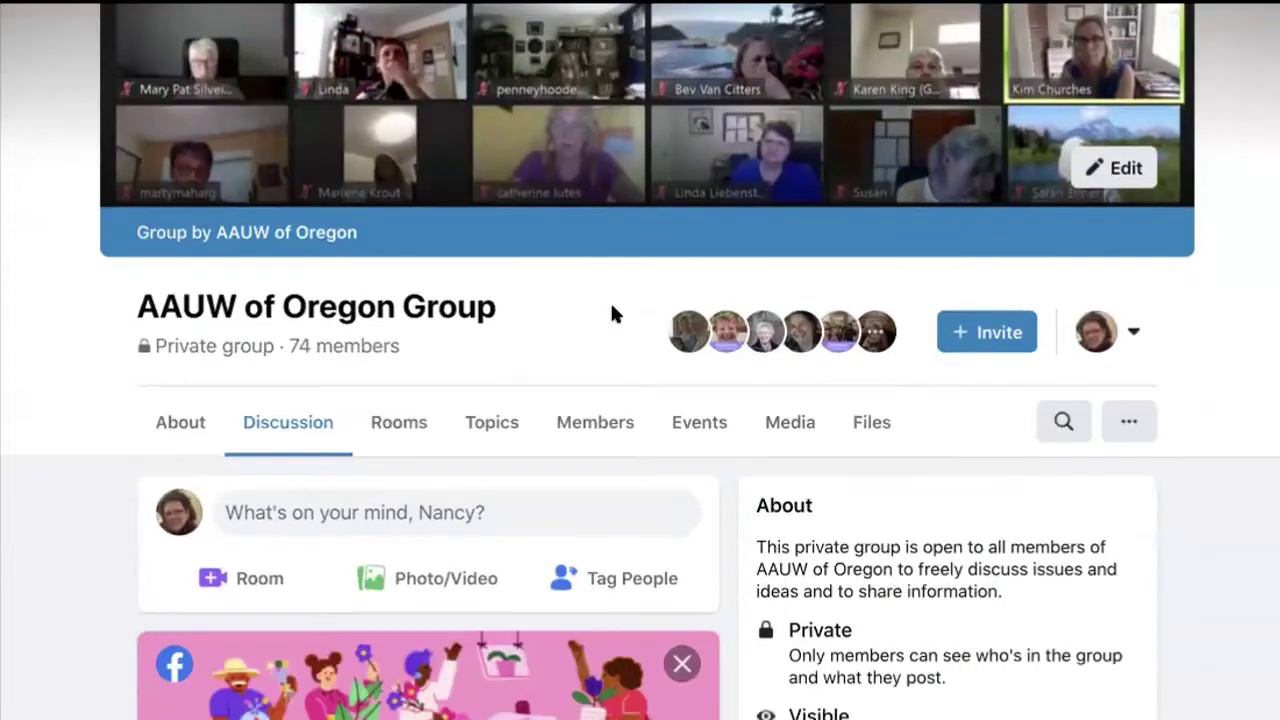
scroll(613, 313, "down", 1)
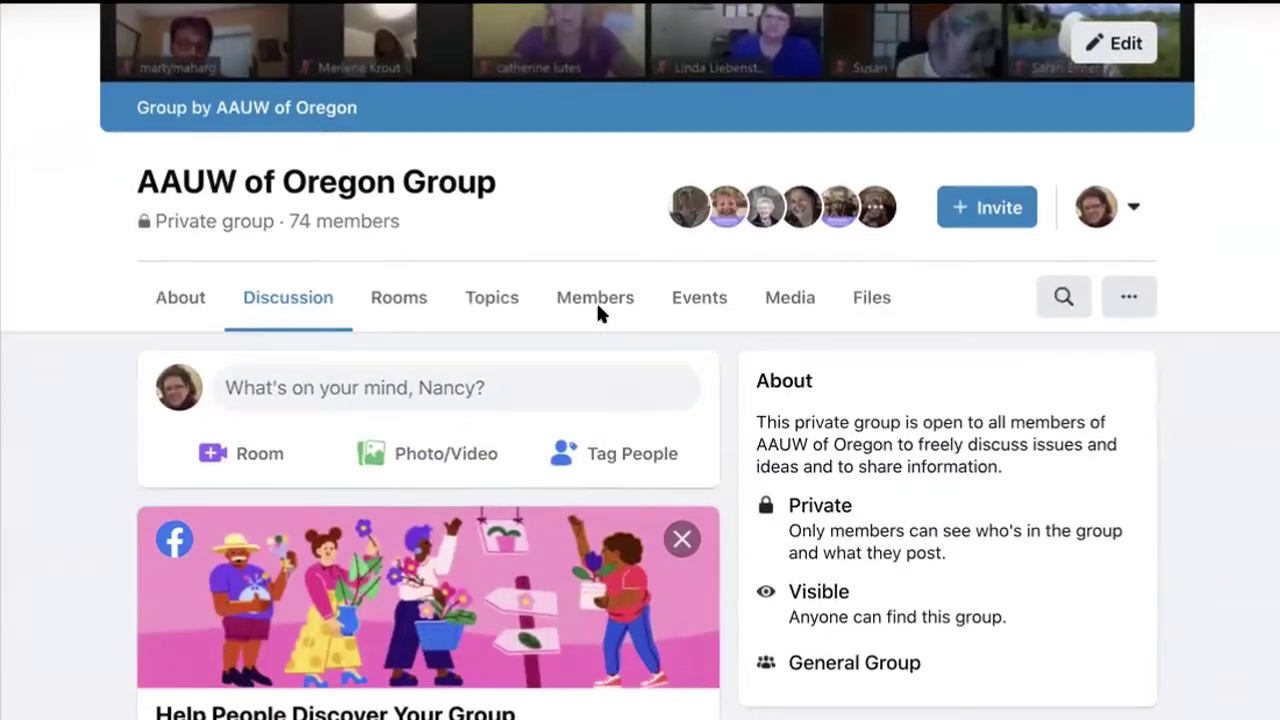
Highlight the word Private in the group's About information and look at the group's new activity
left_click_drag(880, 503, 725, 500)
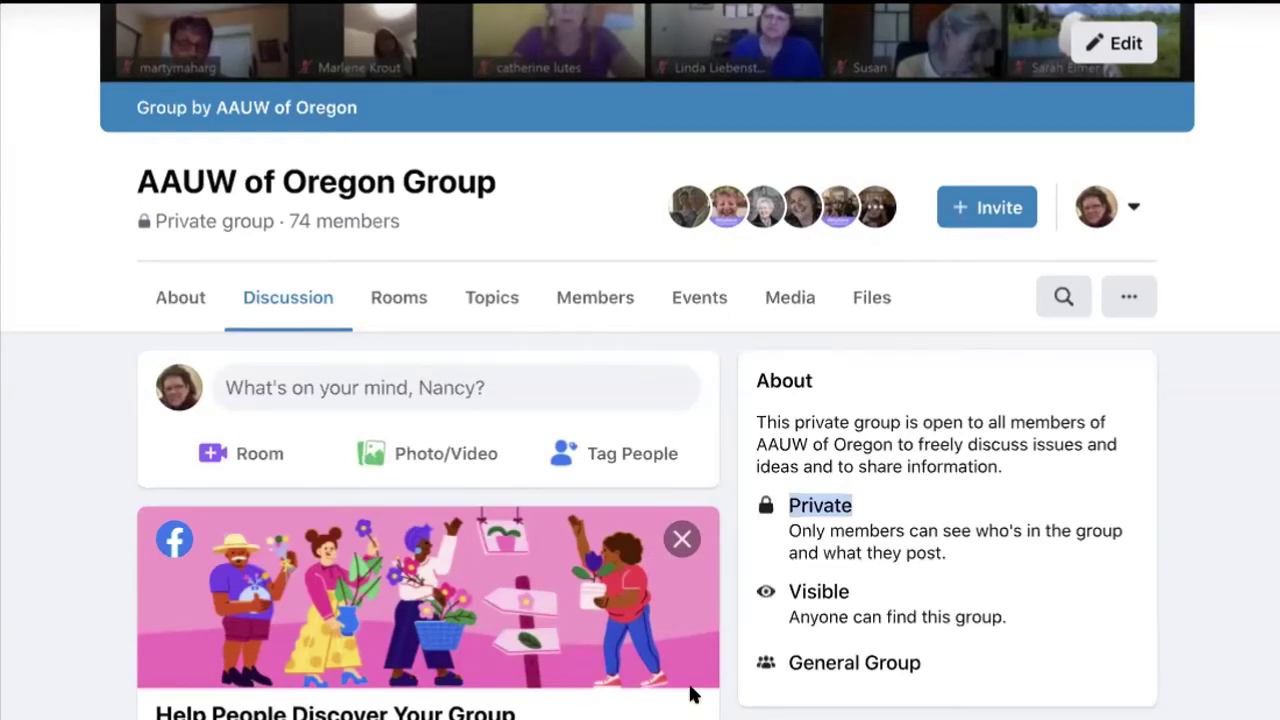
scroll(658, 614, "down", 1)
scroll(658, 614, "down", 3)
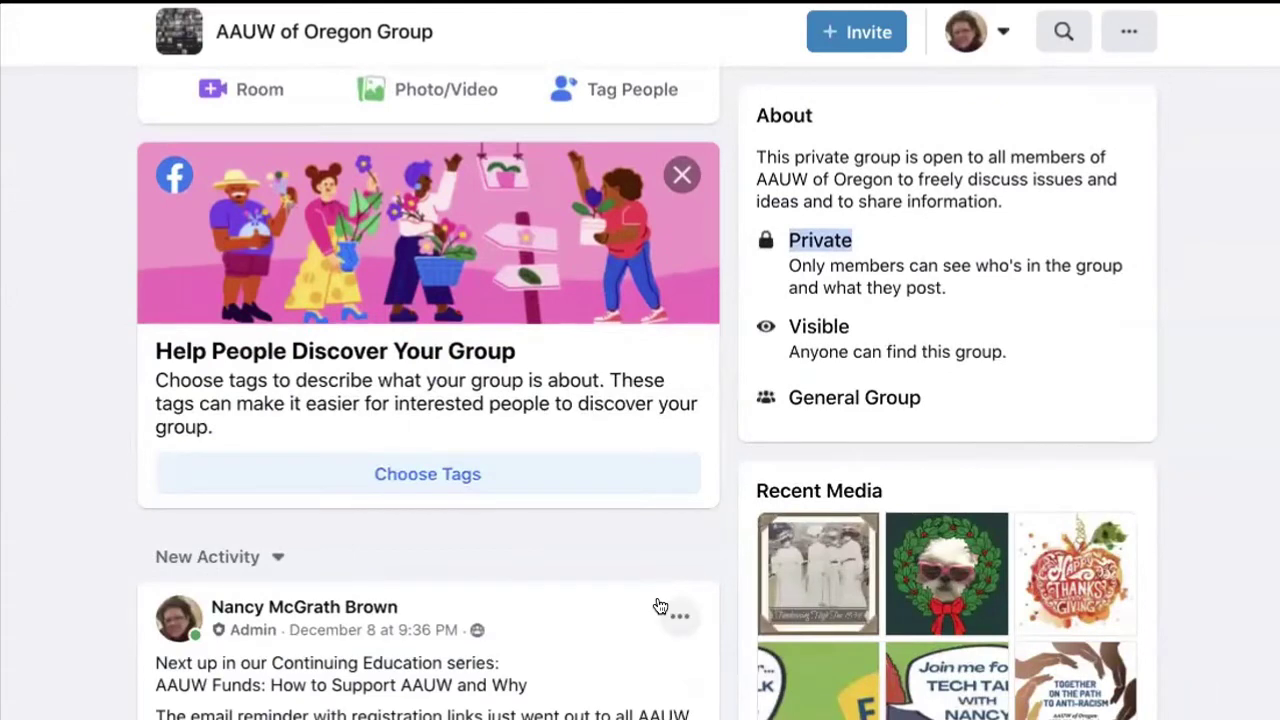
scroll(659, 603, "up", 2)
scroll(660, 598, "down", 1)
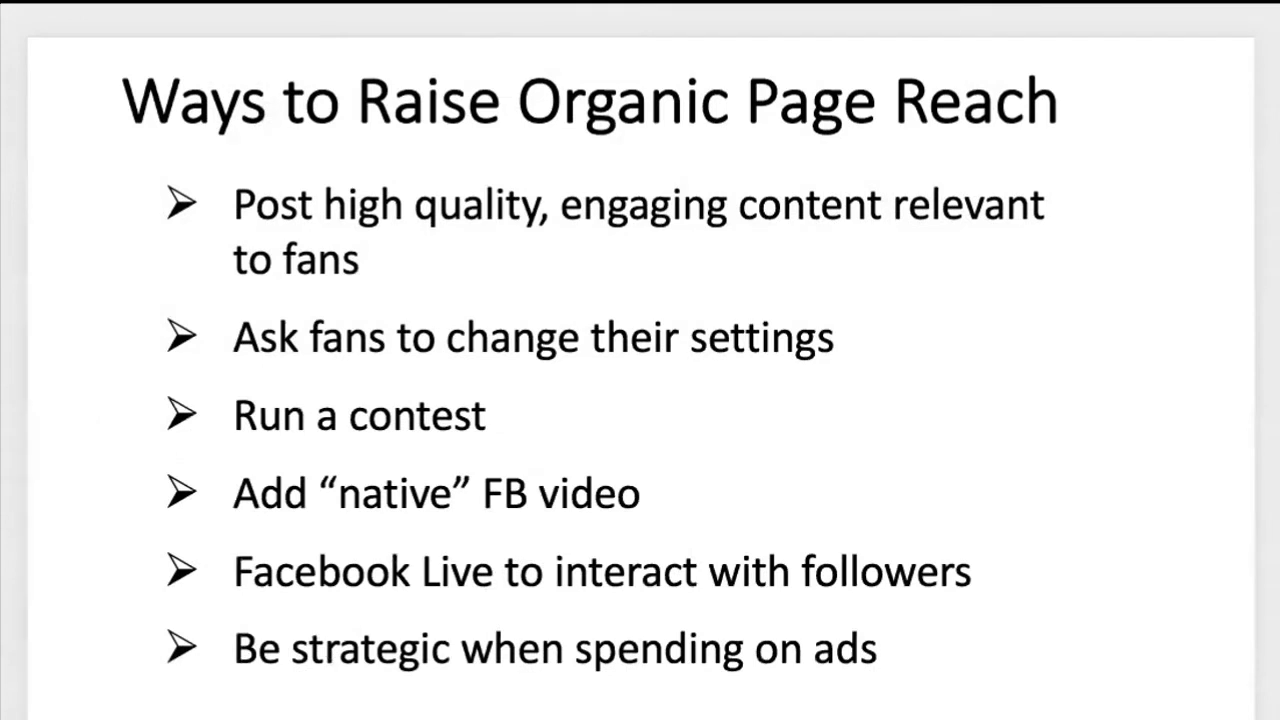
Switch to the PowerPoint presentation and advance to the "Why have a Facebook Group?" slide
key("Right")
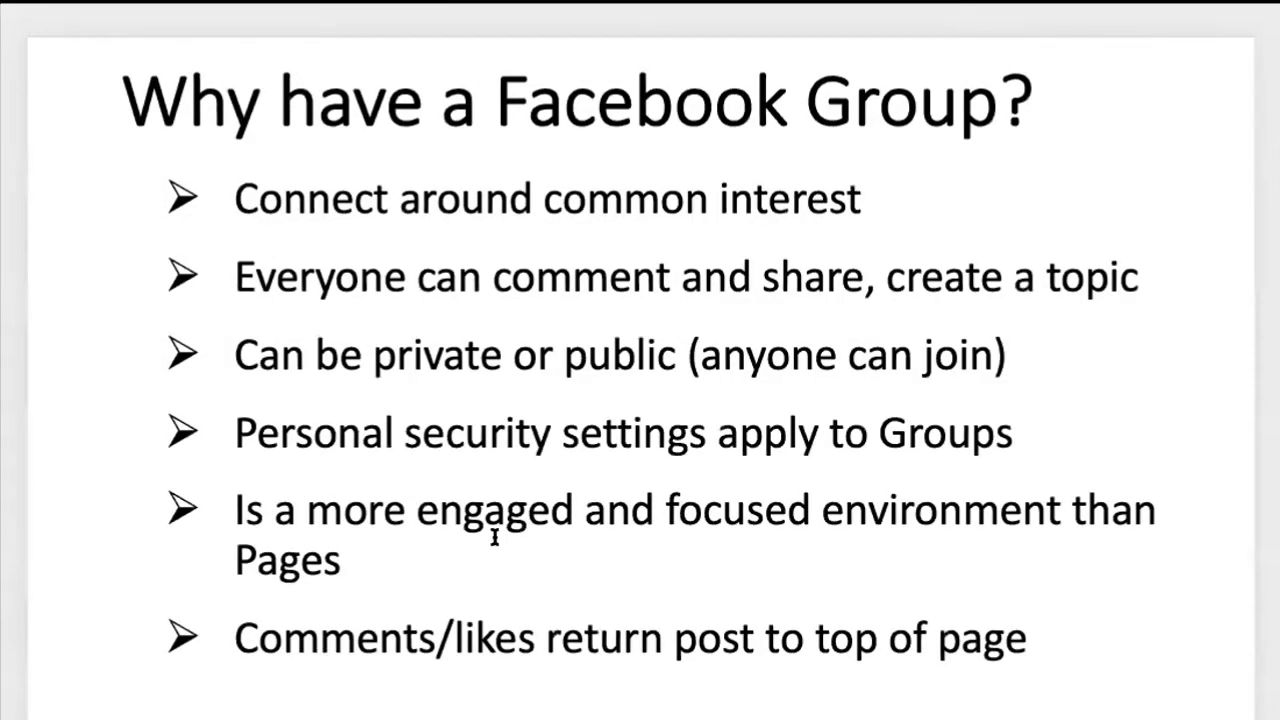
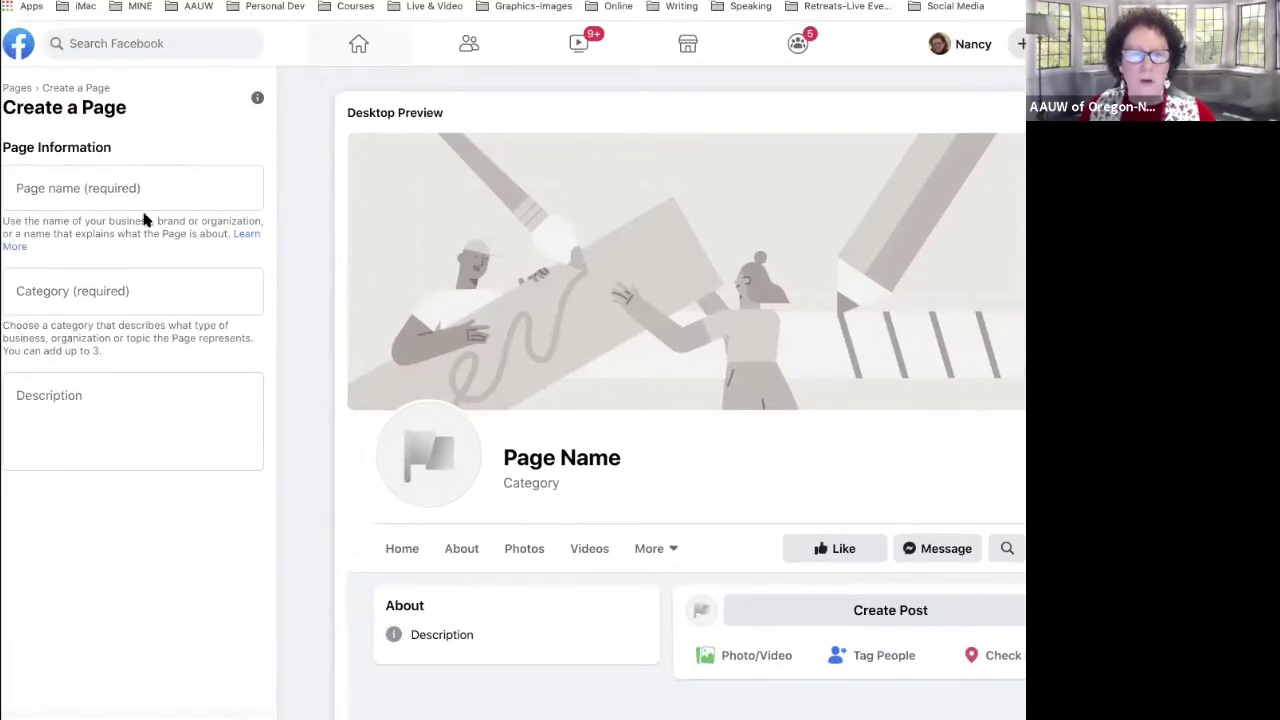
Look up category suggestions for the new page with "fff", and replace the search text with "org"
left_click(125, 293)
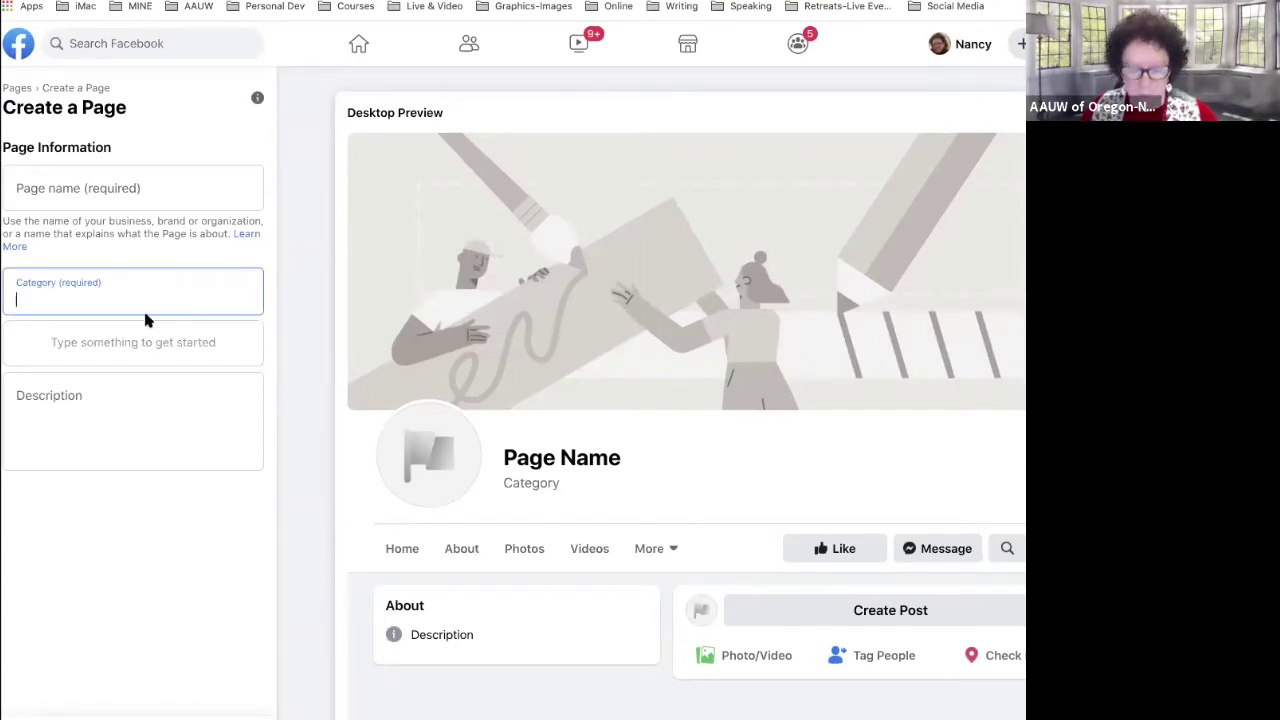
type("fff")
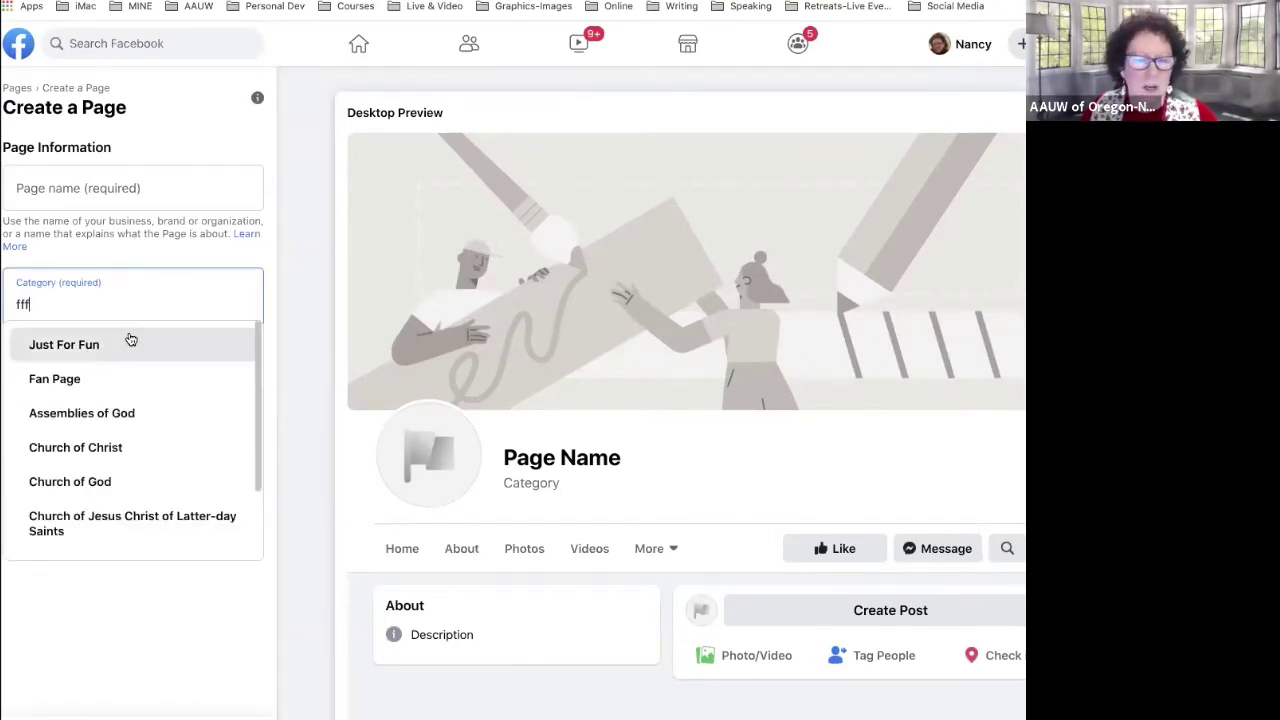
scroll(100, 420, "down", 2)
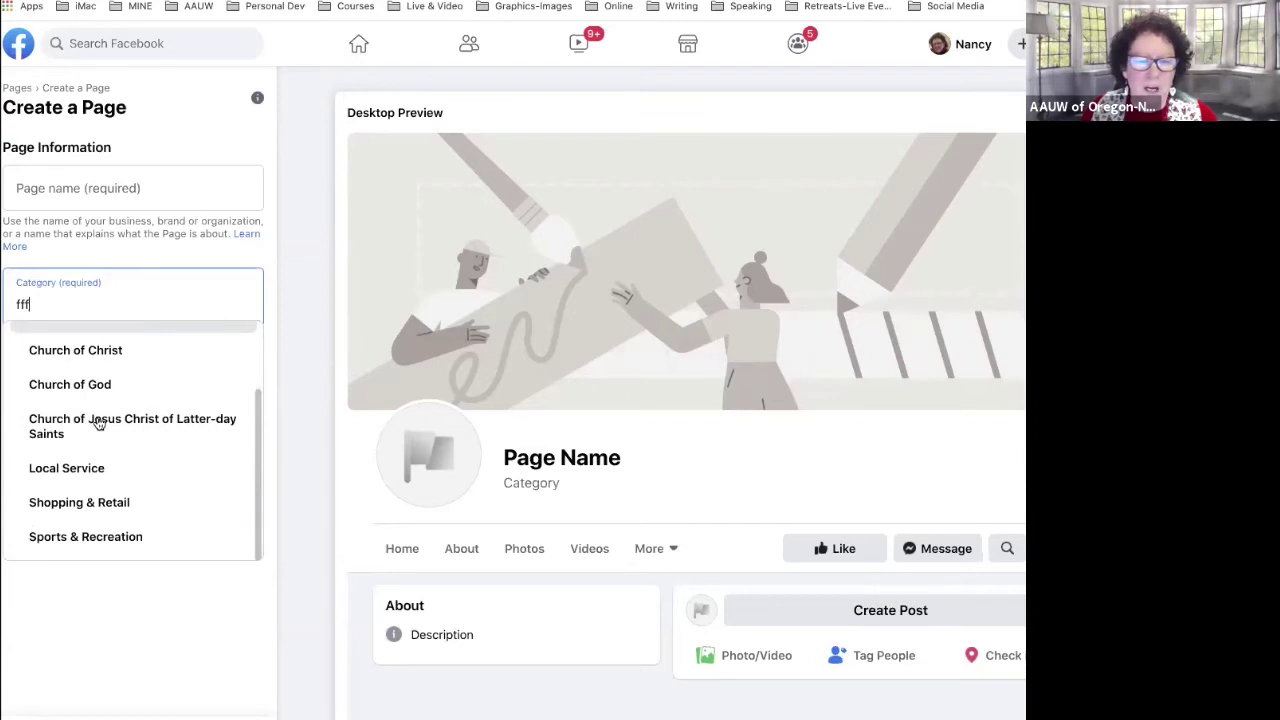
scroll(108, 430, "up", 2)
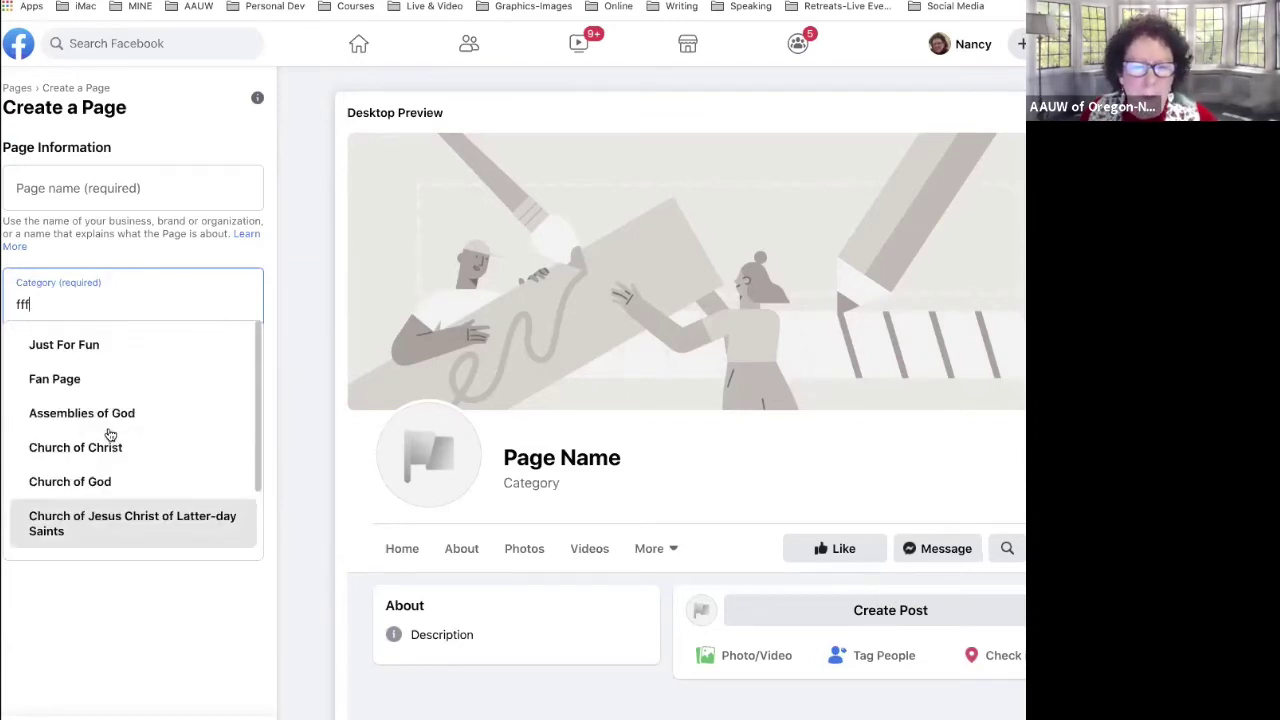
left_click_drag(8, 304, 81, 302)
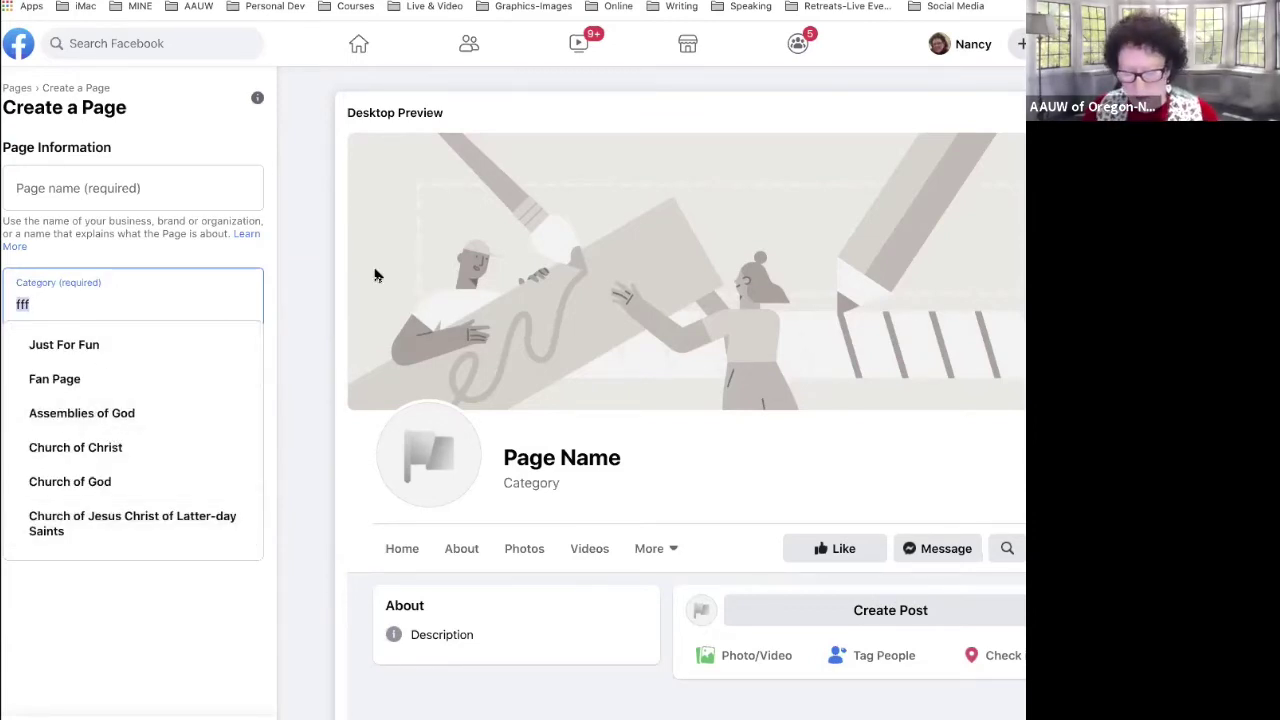
type("org")
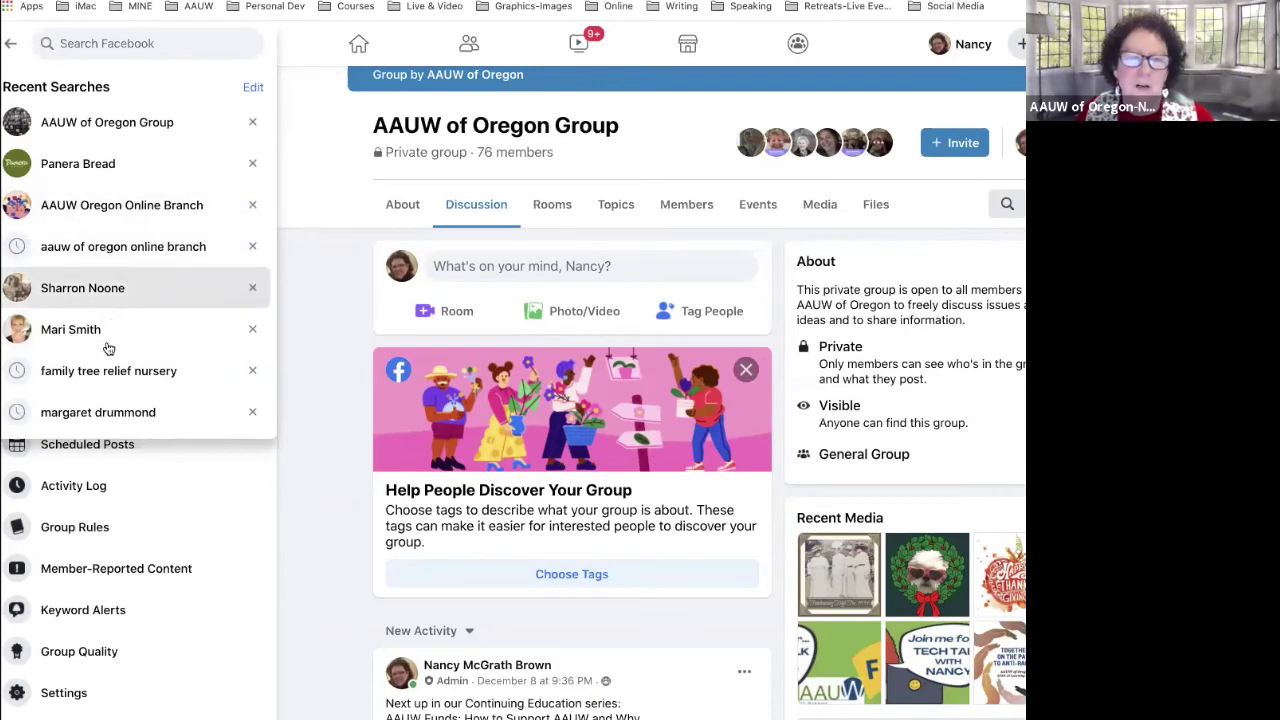
Review the group's activity log and the AAUW of Oregon page's About section, and return to the page name field for the new page
left_click(136, 490)
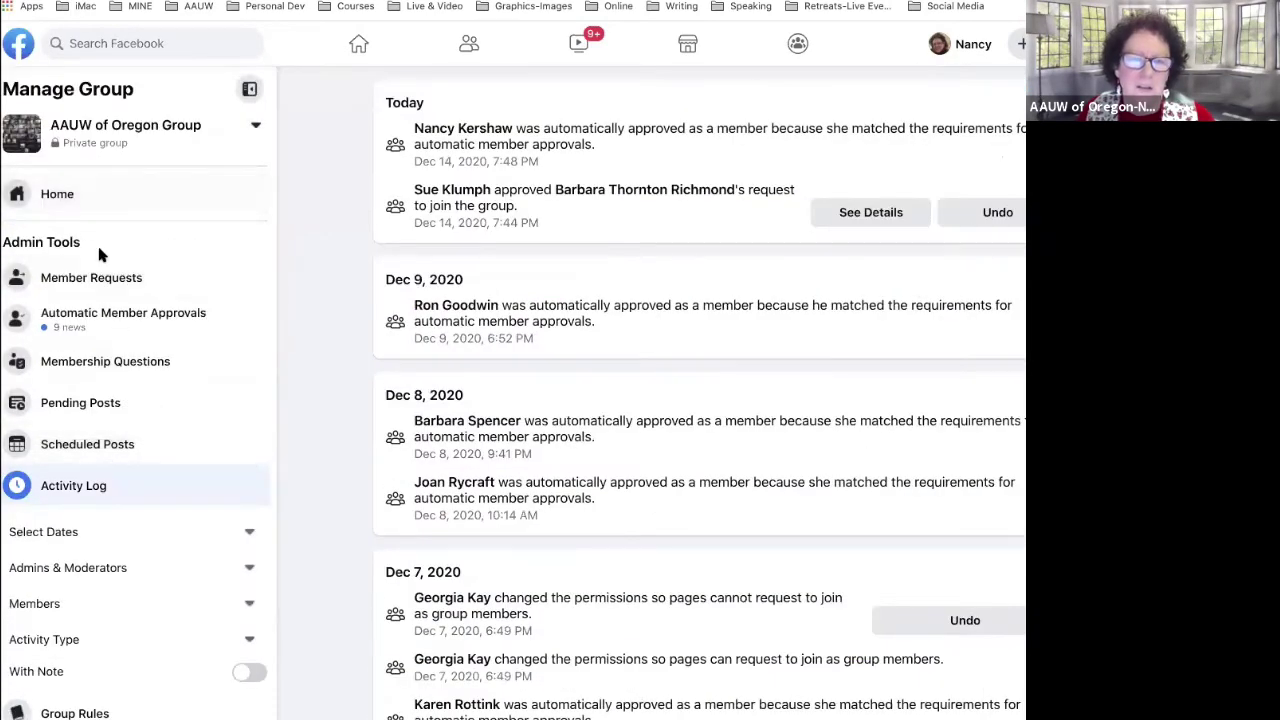
left_click(358, 45)
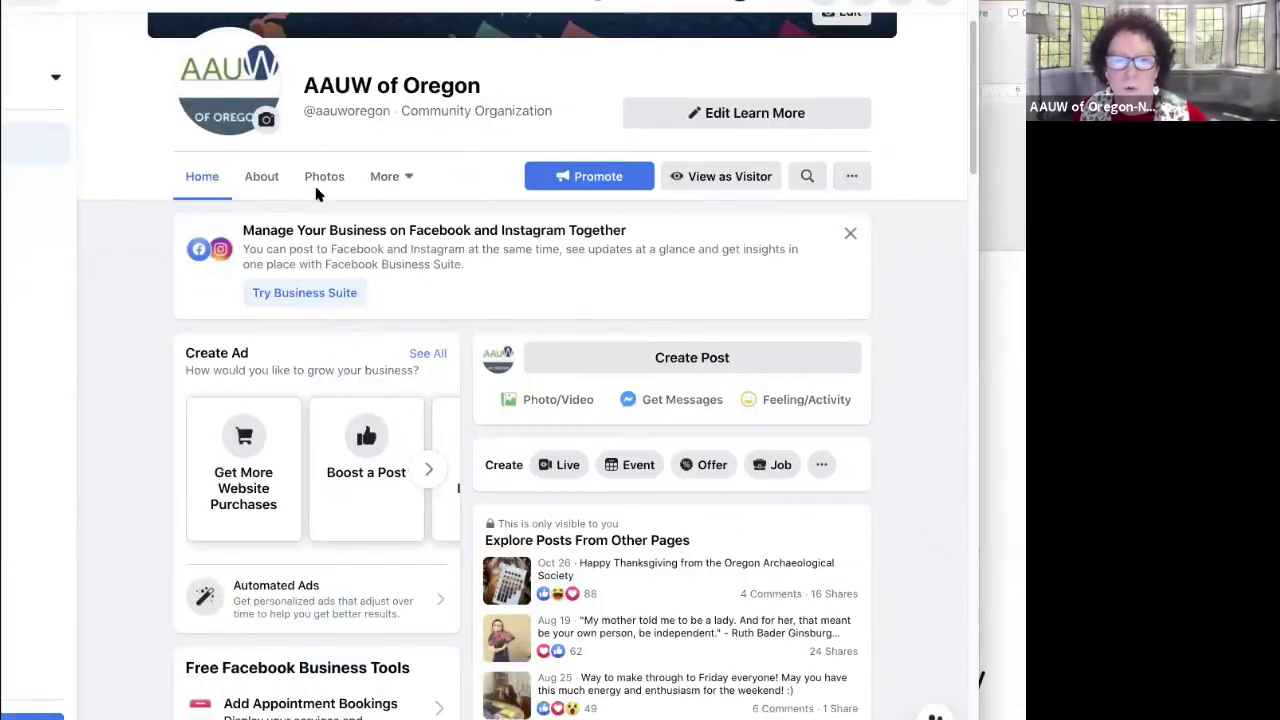
left_click(263, 177)
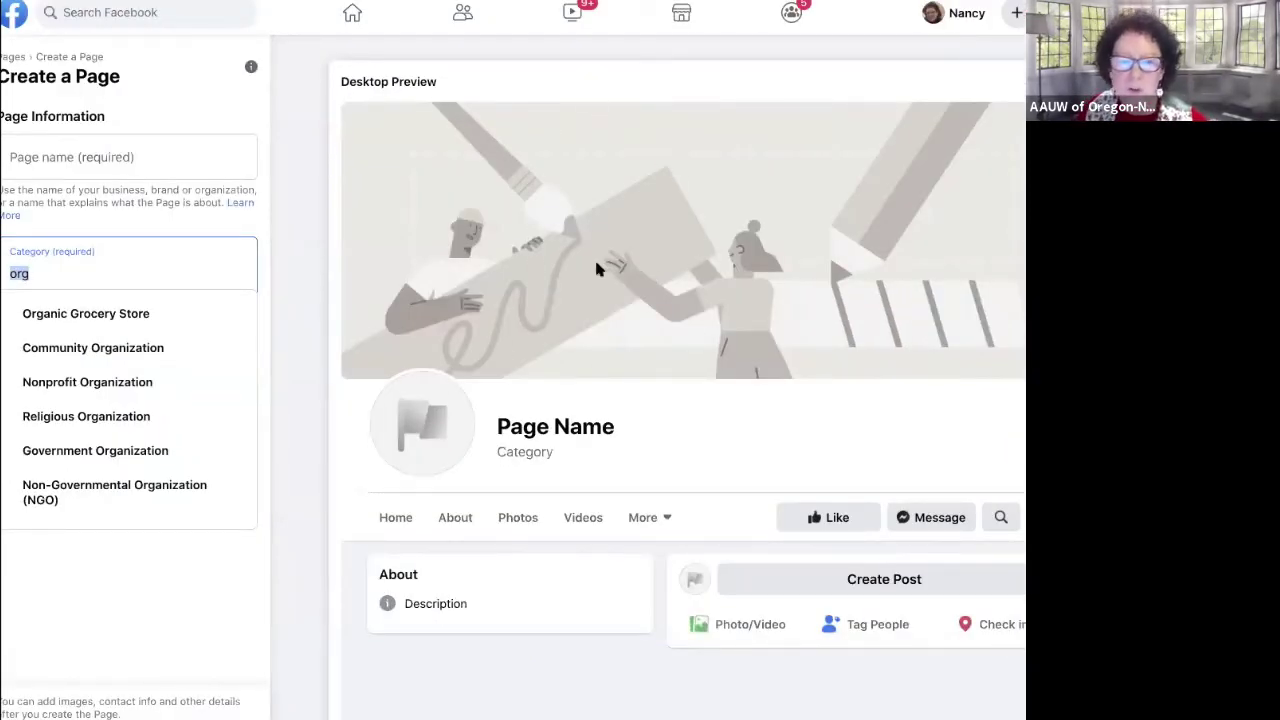
left_click(104, 151)
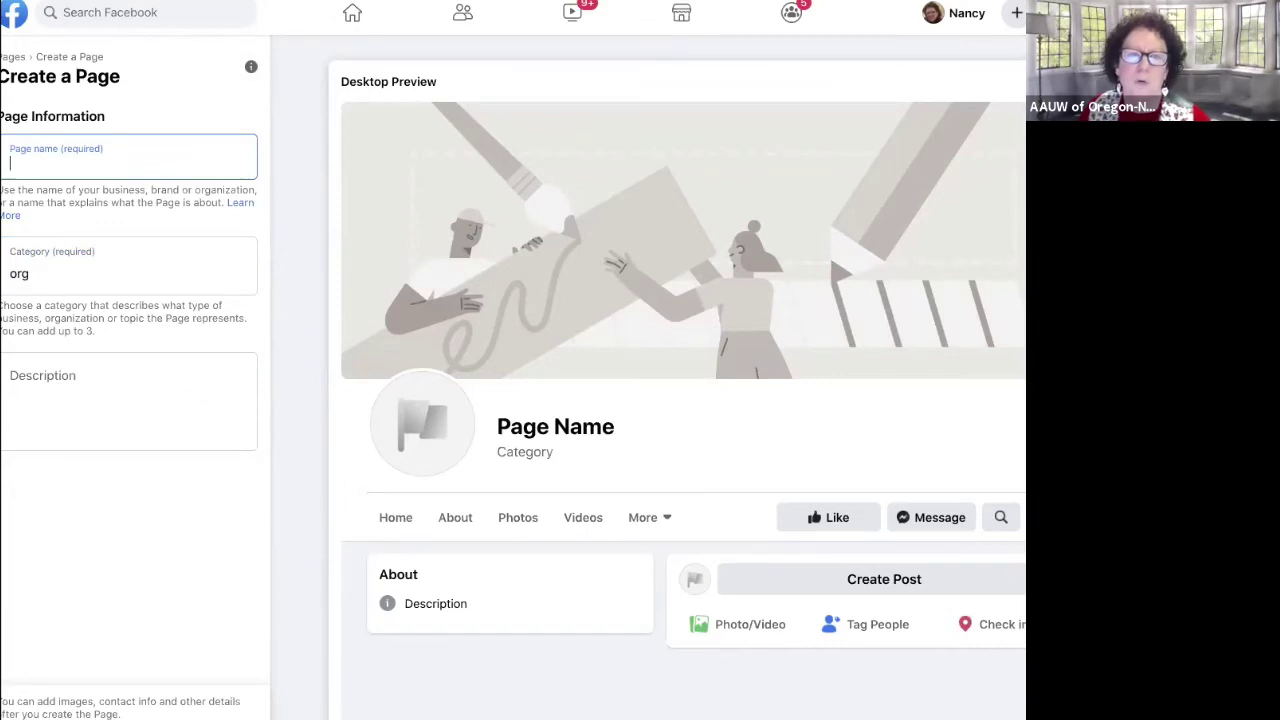
Switch to the PowerPoint presentation and go through the MailChimp title slide and the branches' "Why Use Mailchimp?" slides
key("ctrl+Tab")
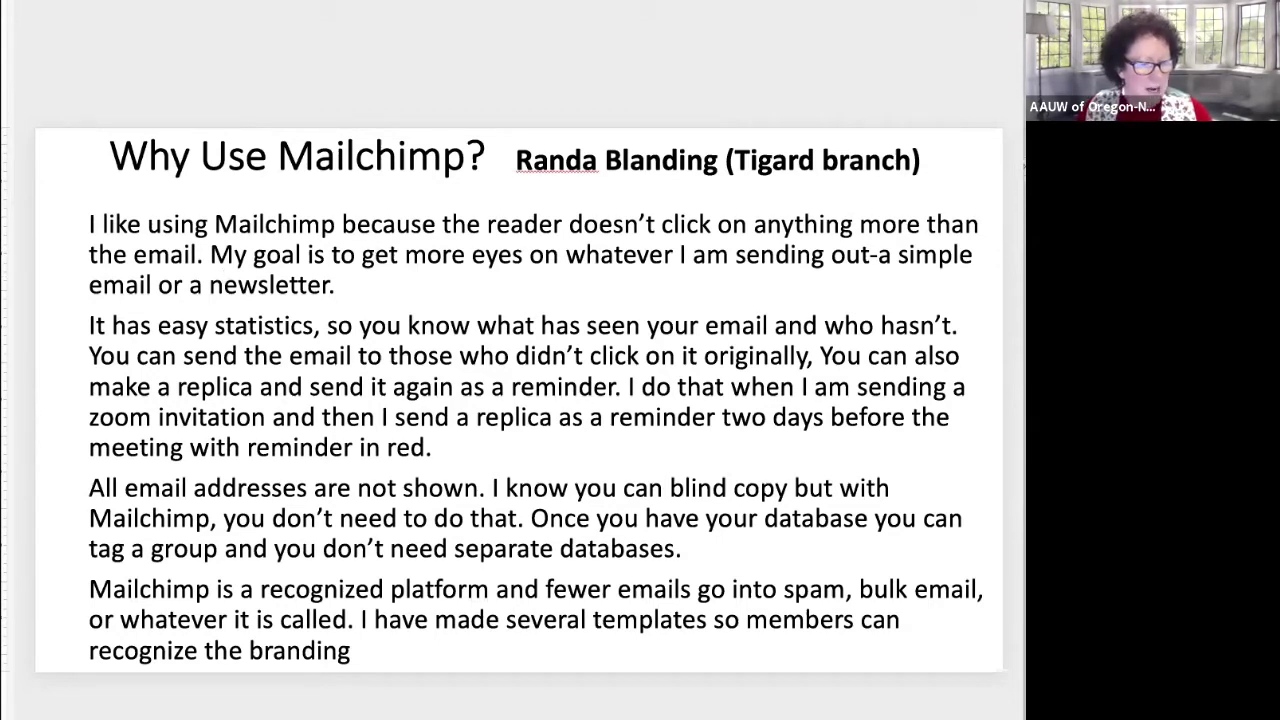
key("Page_Down")
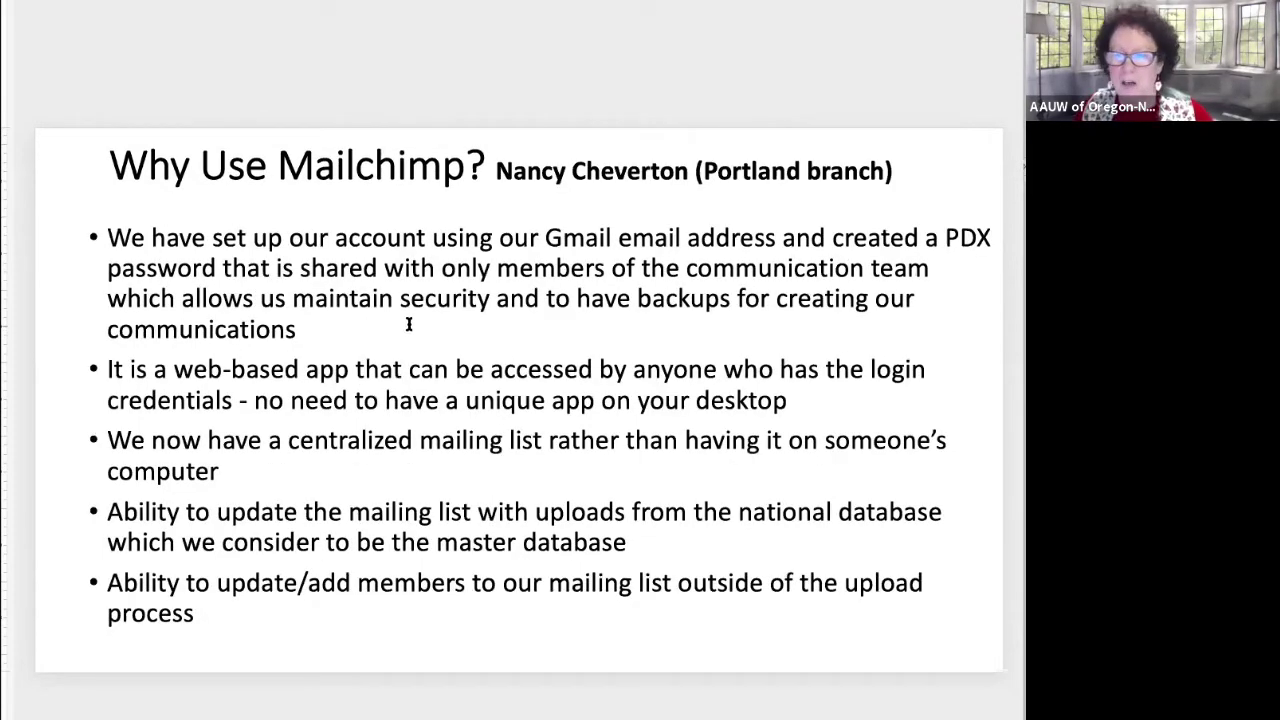
key("Home")
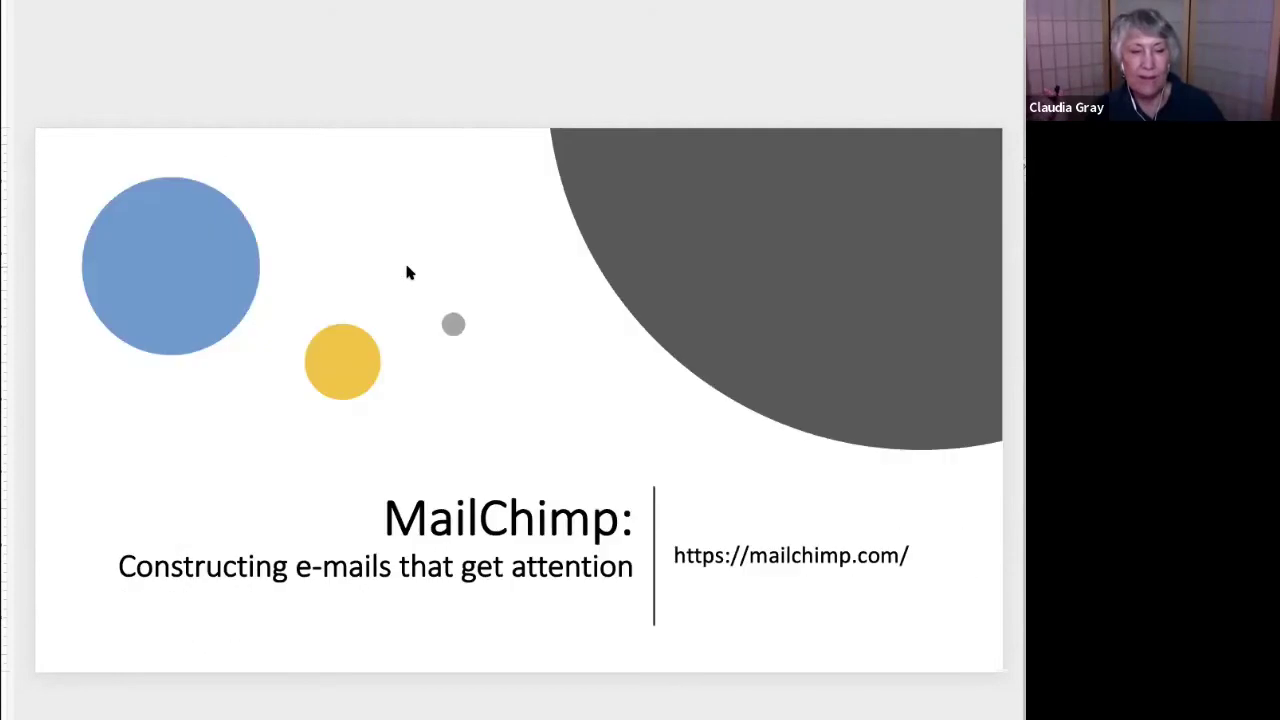
key("Right")
key("Right")
key("Right")
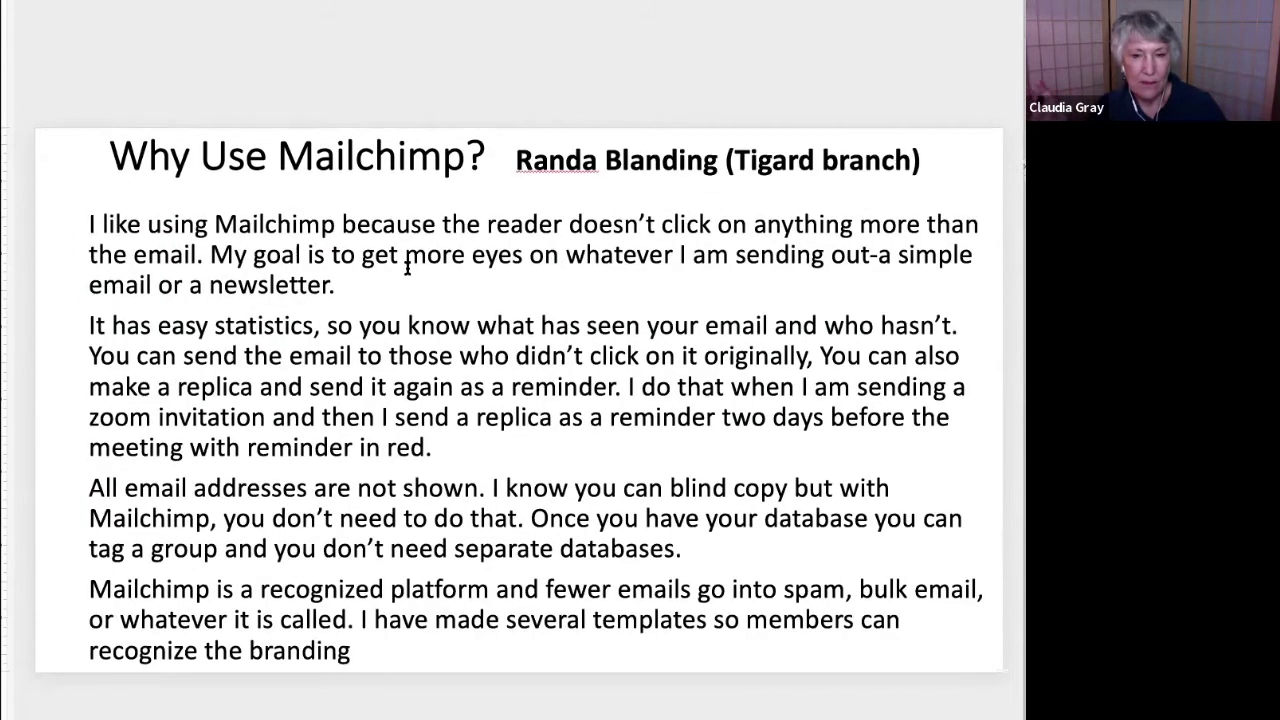
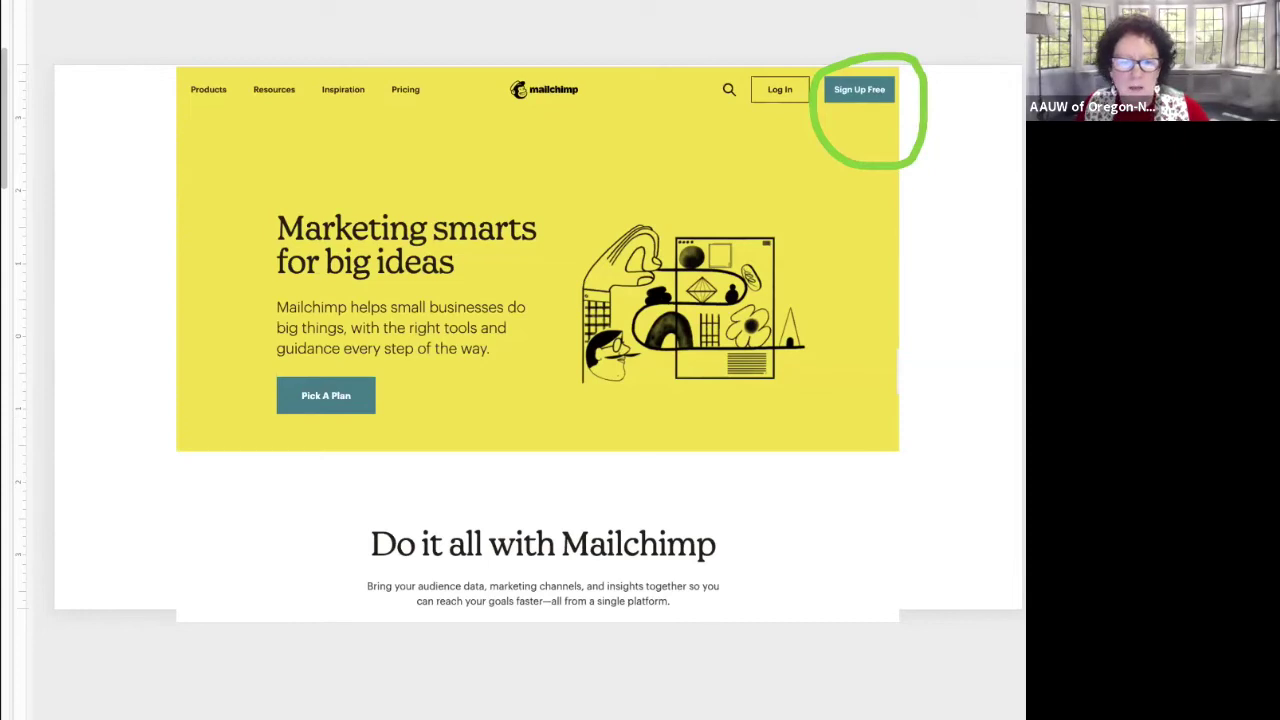
Present the Setting Up Mailchimp slides, covering the Sign Up Free page, the Welcome to Mailchimp form and the Log In page
key("Right")
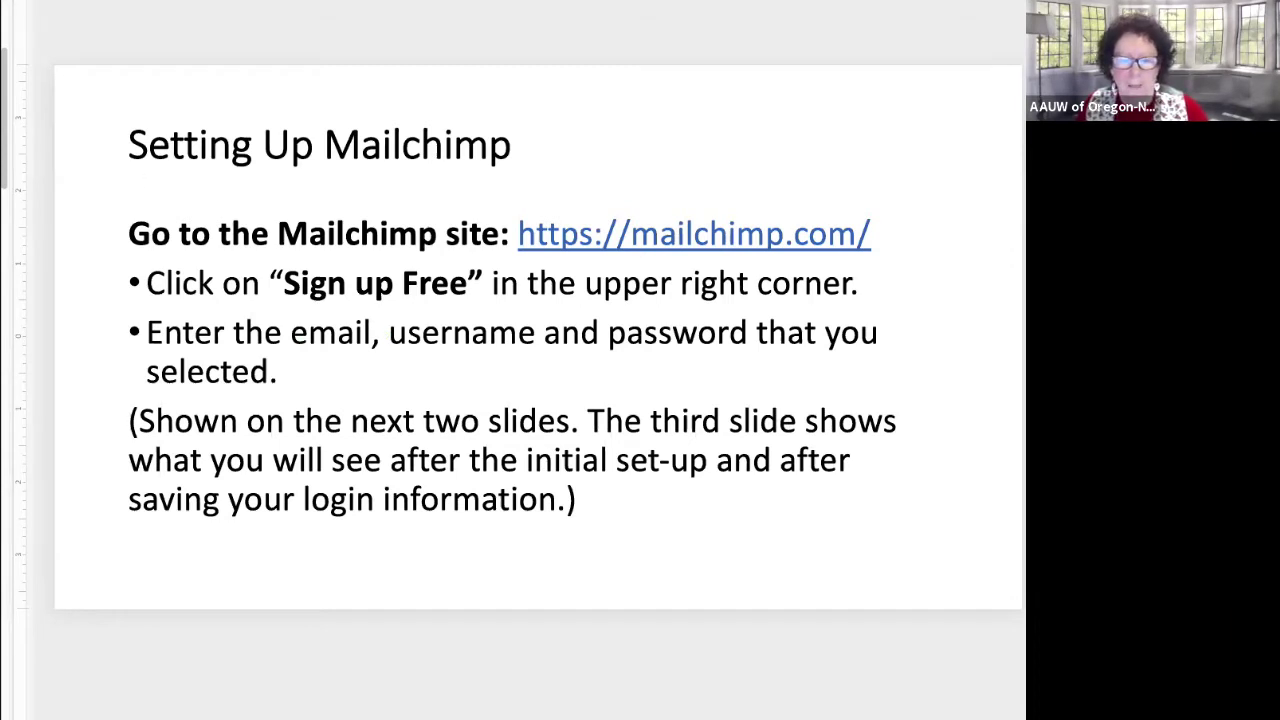
key("Right")
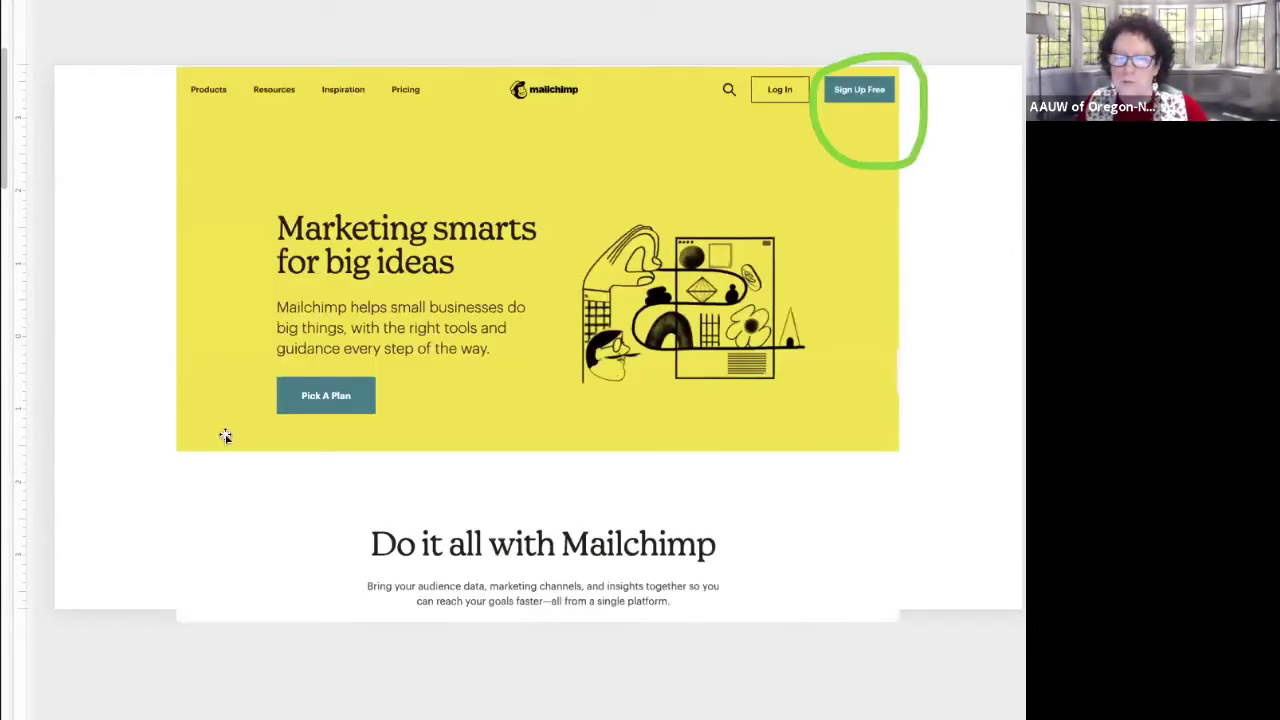
key("Right")
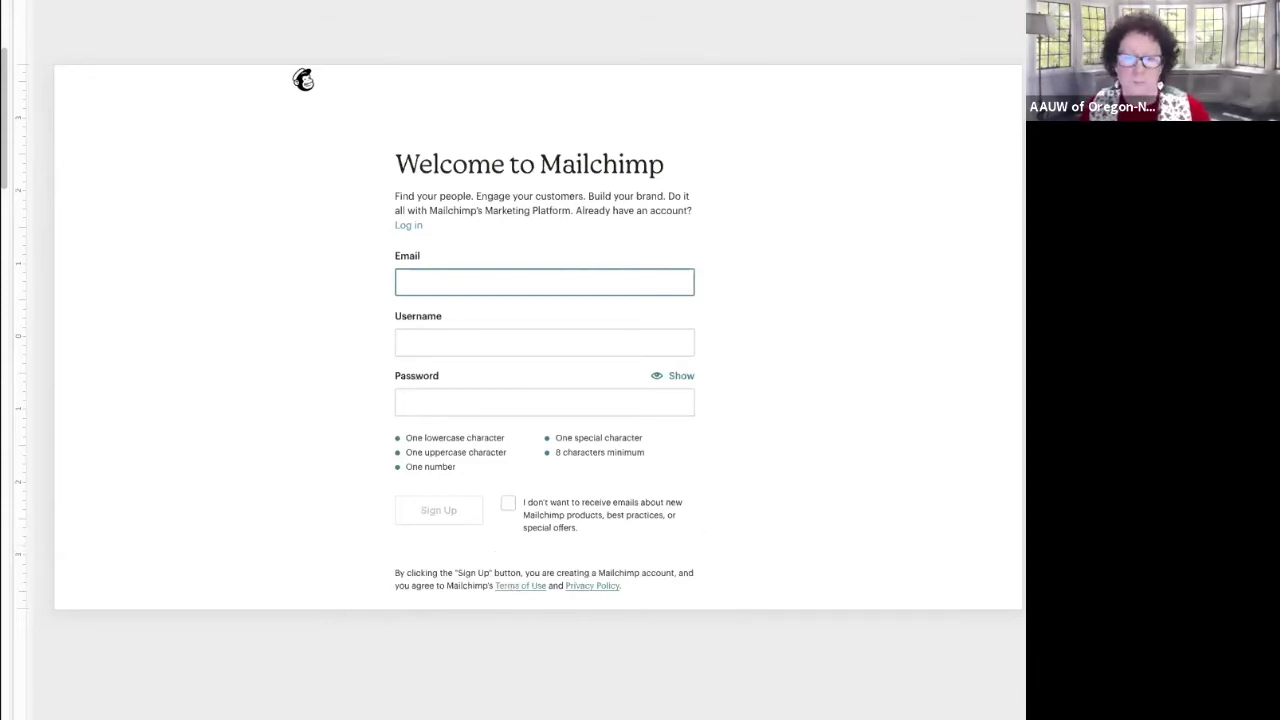
key("Right")
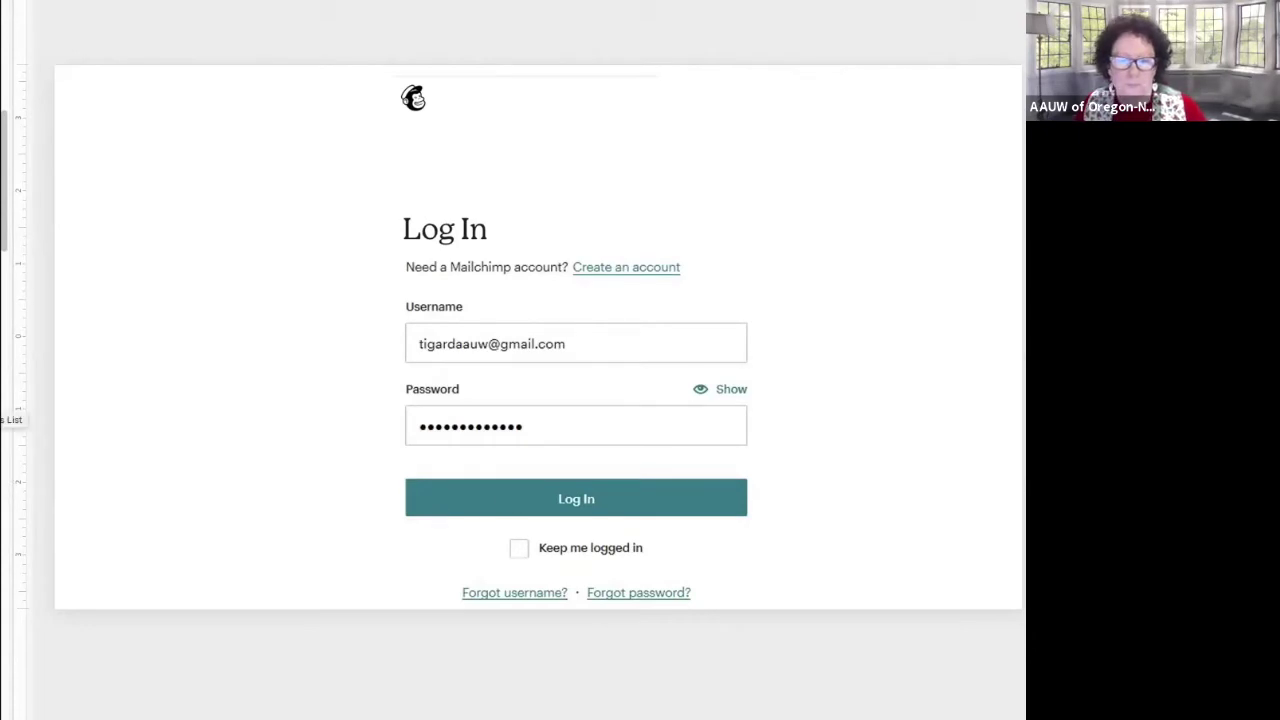
key("Page_Down")
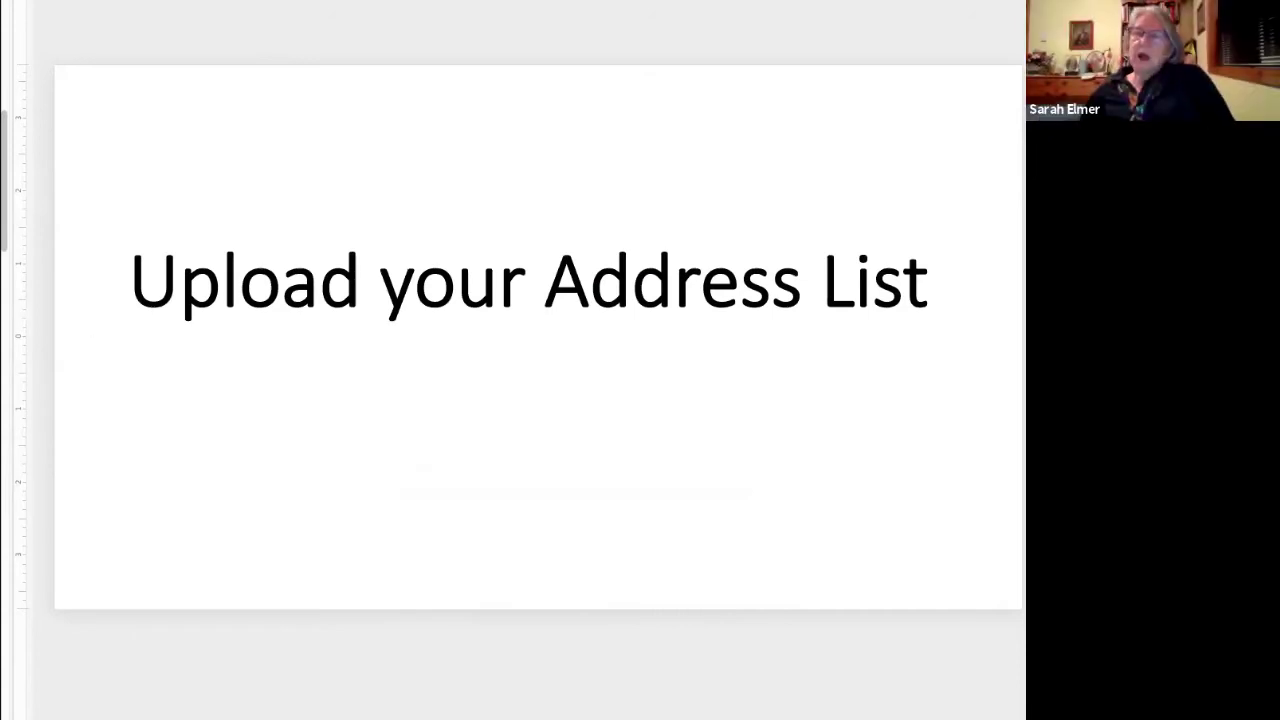
Return to the Log In slide and cover the username with a green freehand scribble
key("Page_Up")
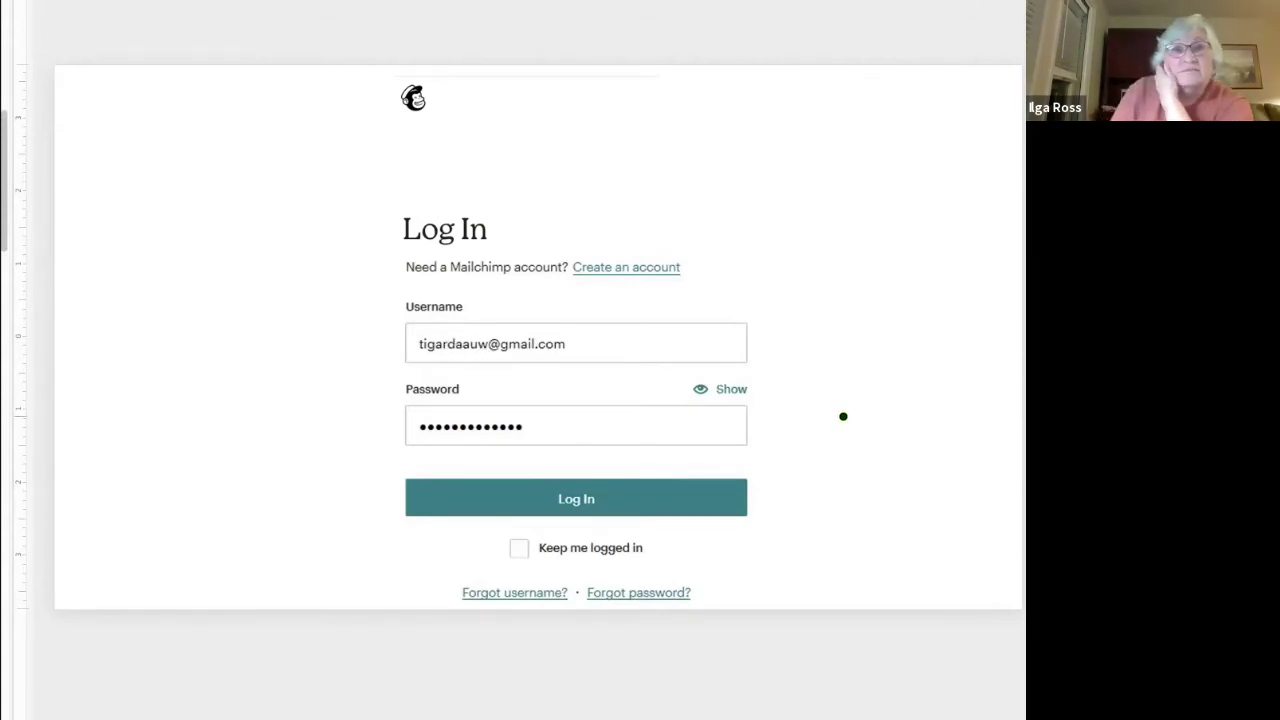
mouse_move(569, 343)
left_mouse_down()
mouse_move(418, 341)
mouse_move(526, 343)
left_mouse_up()
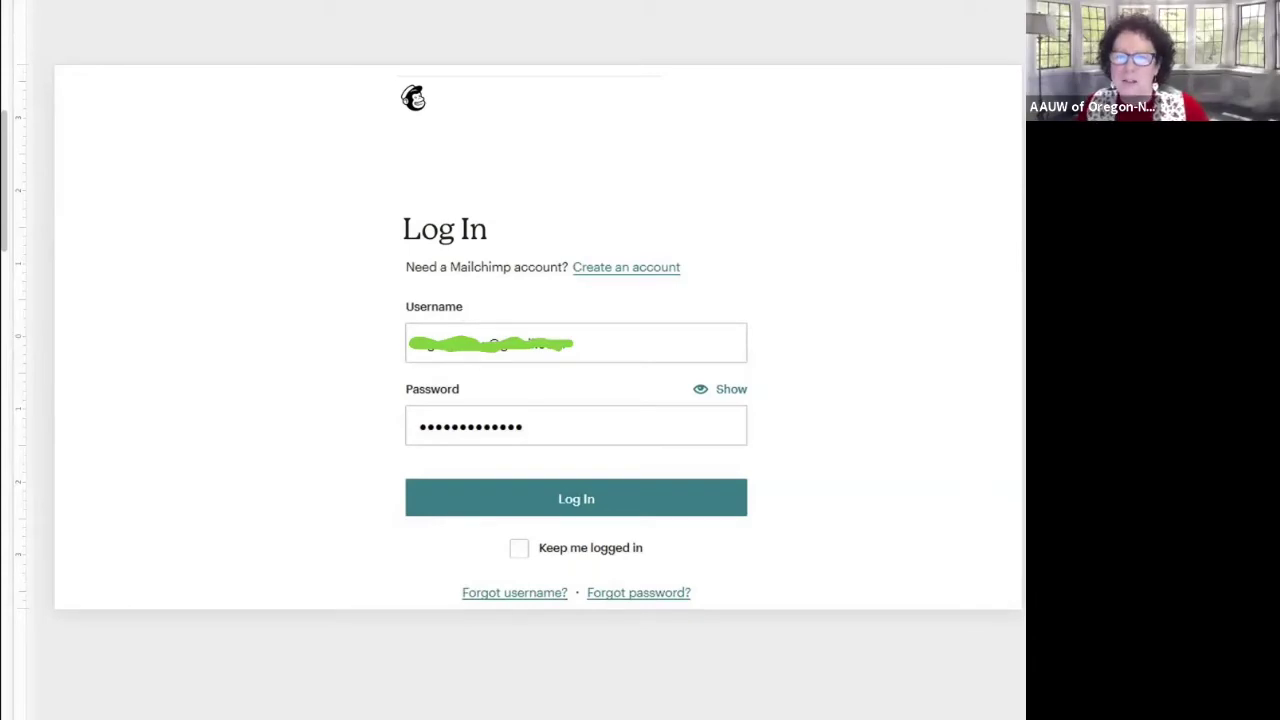
View the Mailchimp website's login page, and go back to the presentation's Welcome to Mailchimp sign-up slide
key("Right")
key("Right")
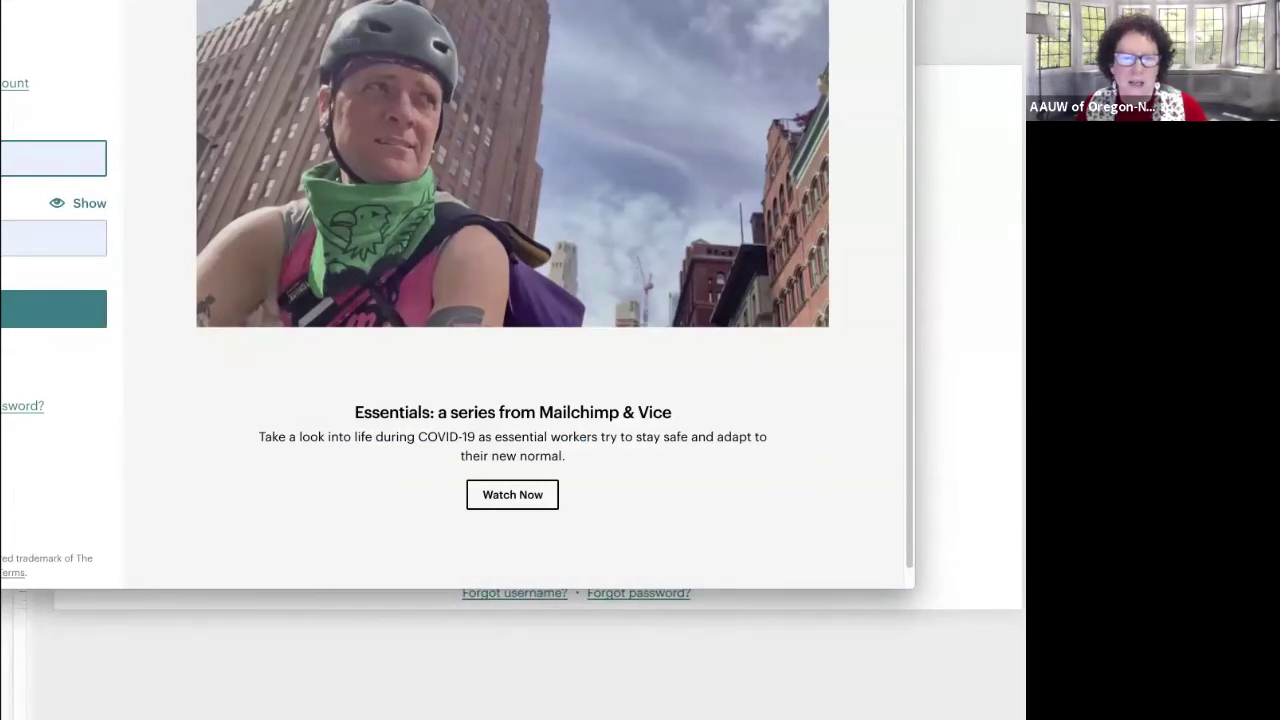
key("Right")
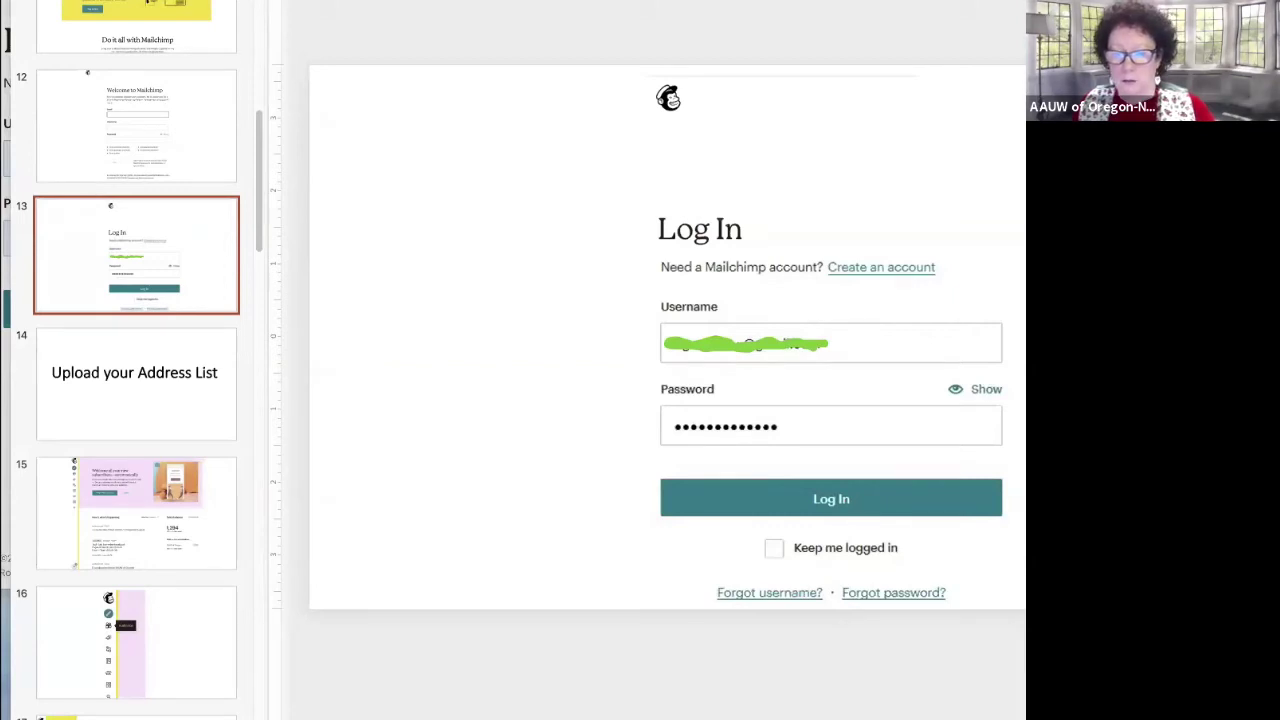
left_click(218, 160)
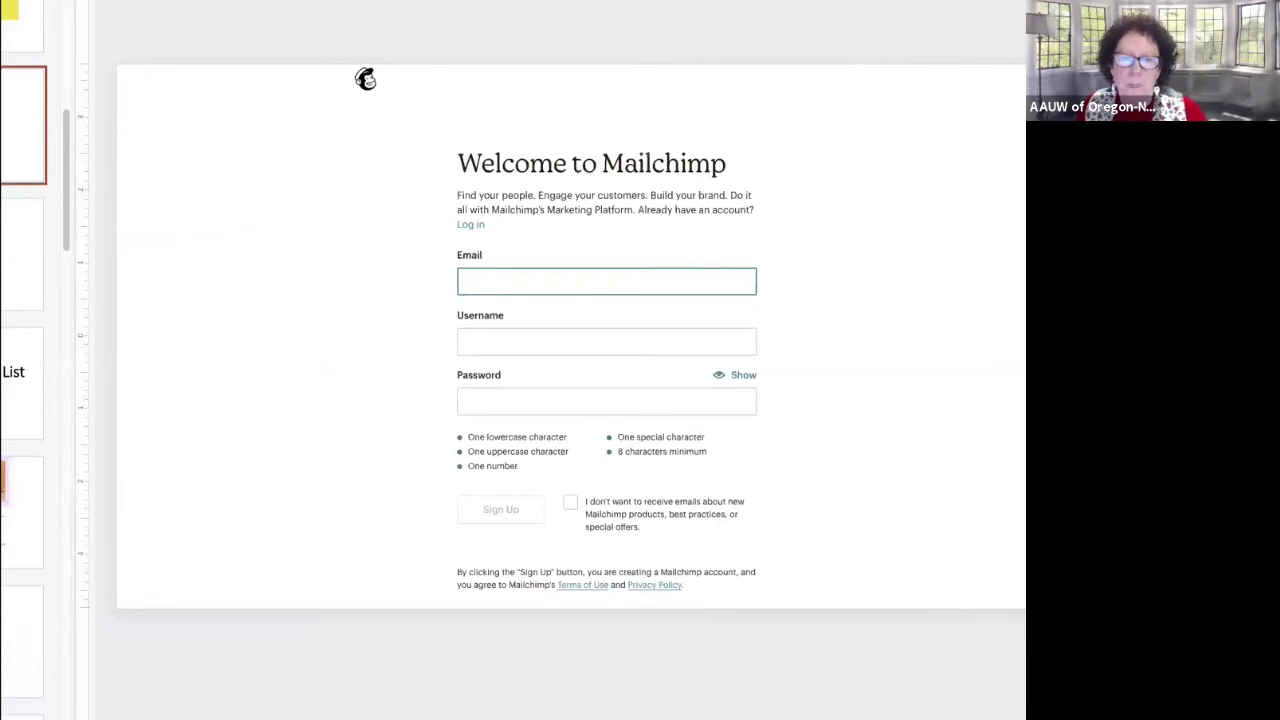
left_click(483, 337)
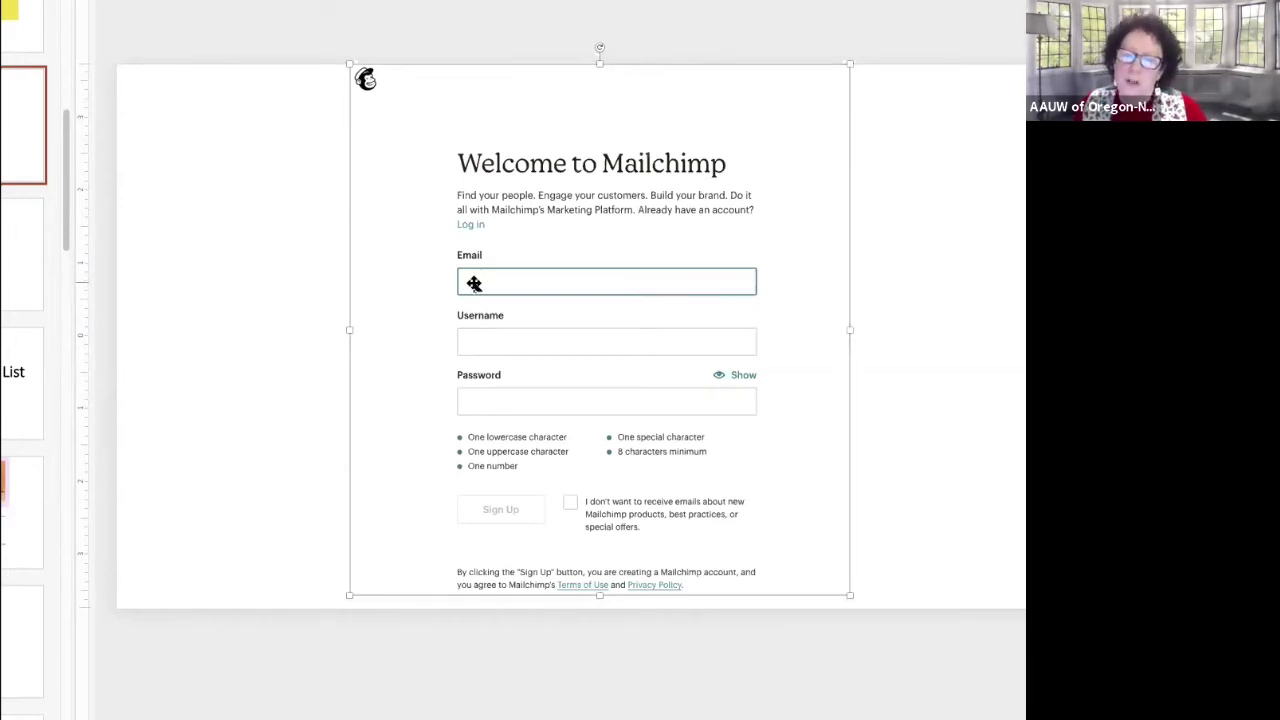
left_click(251, 333)
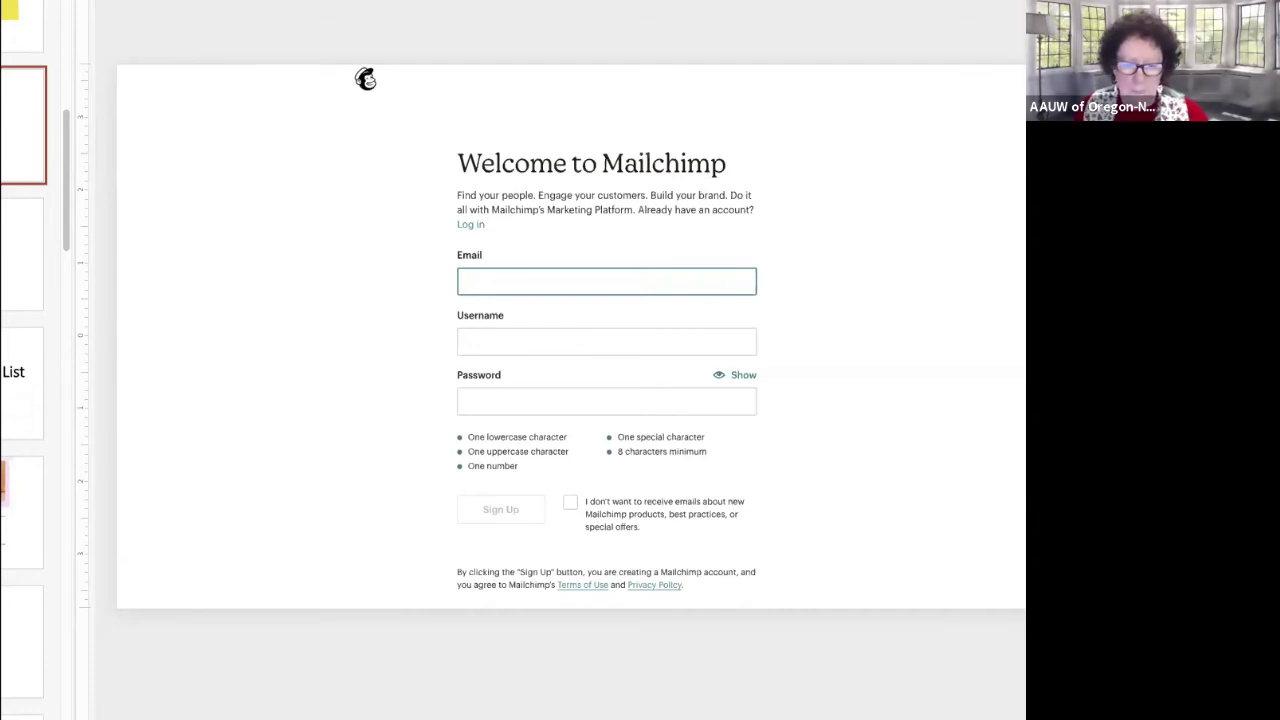
Go through the Upload your Address List slides, covering the Mailchimp dashboard, the Audience icon and the Manage Audience options with Import contacts
left_click(22, 714)
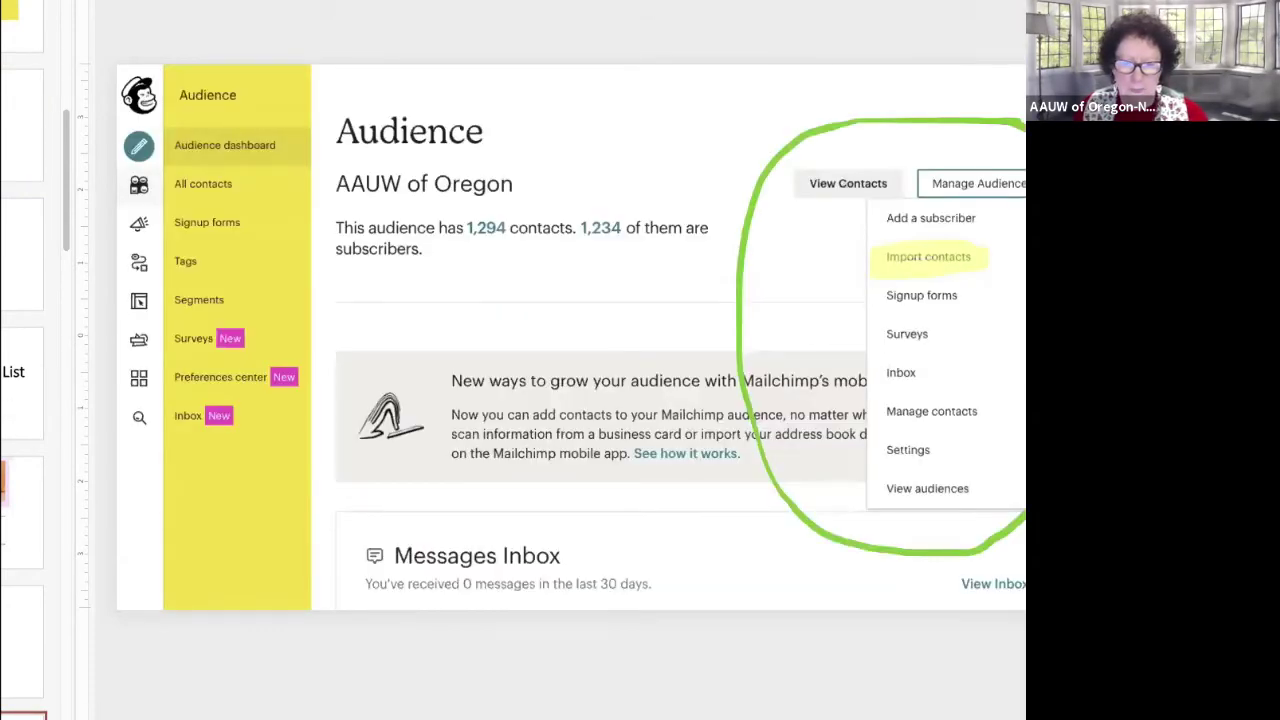
key("Right")
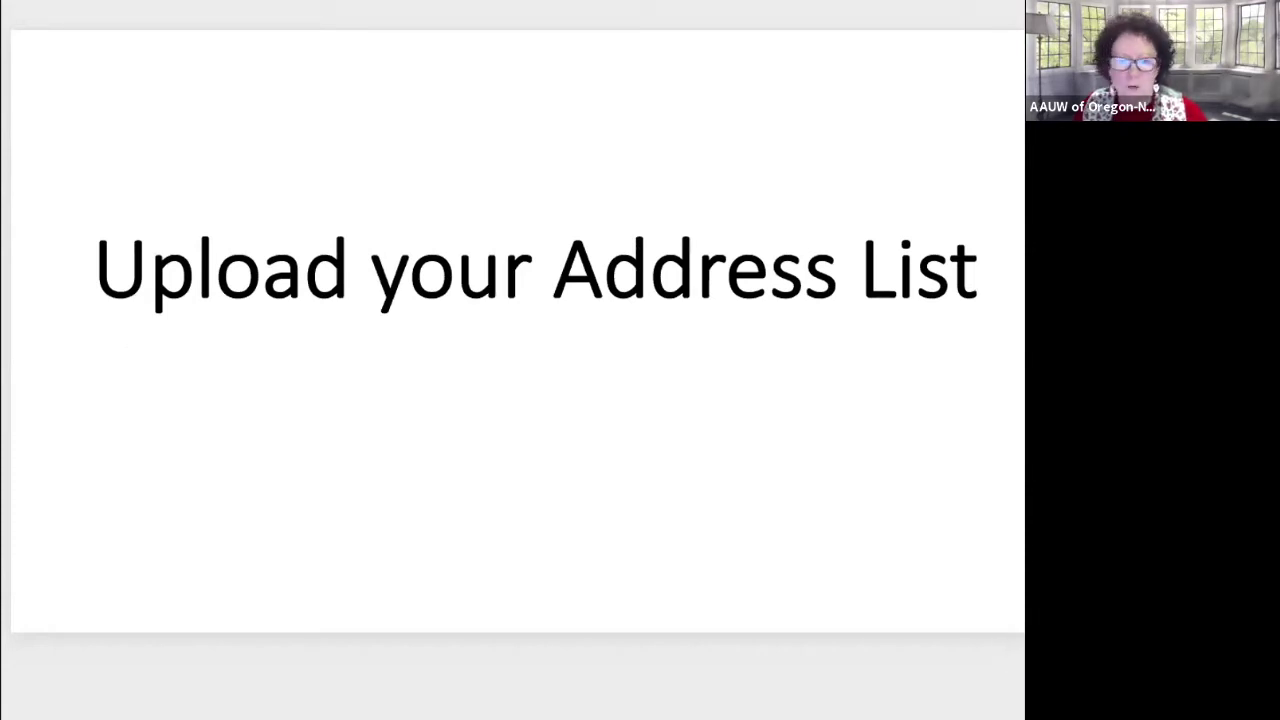
key("Right")
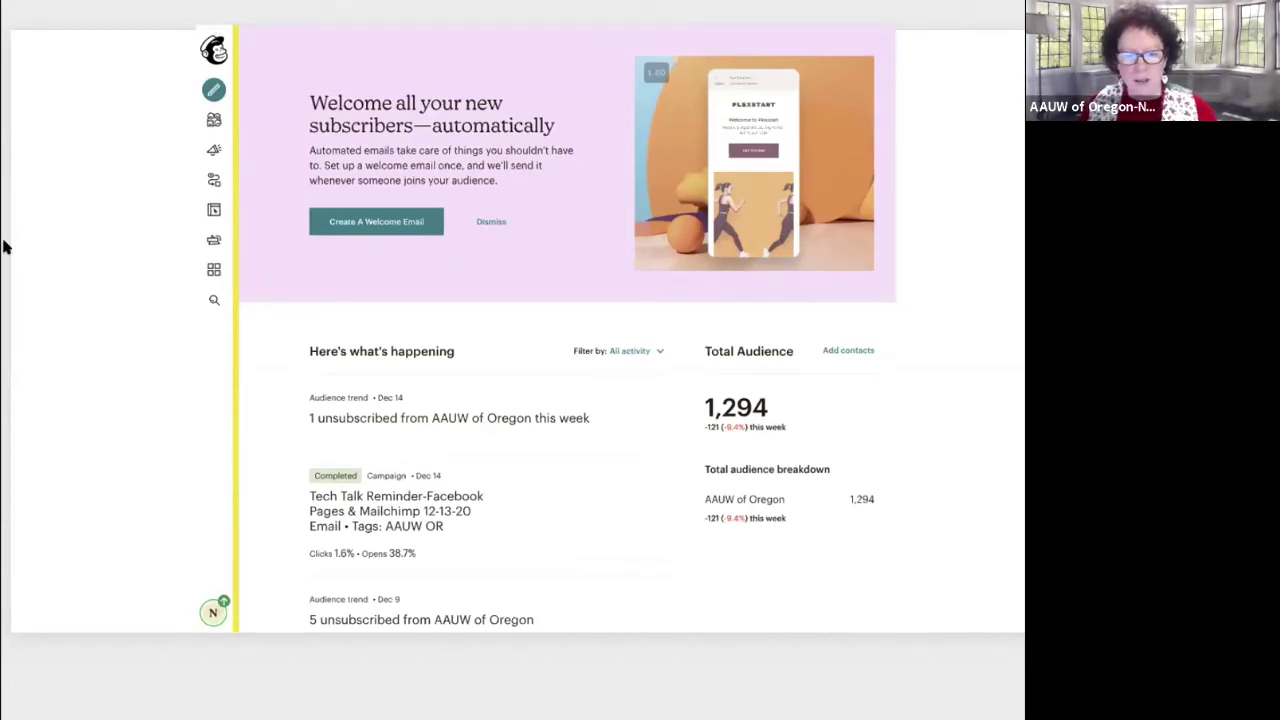
key("Right")
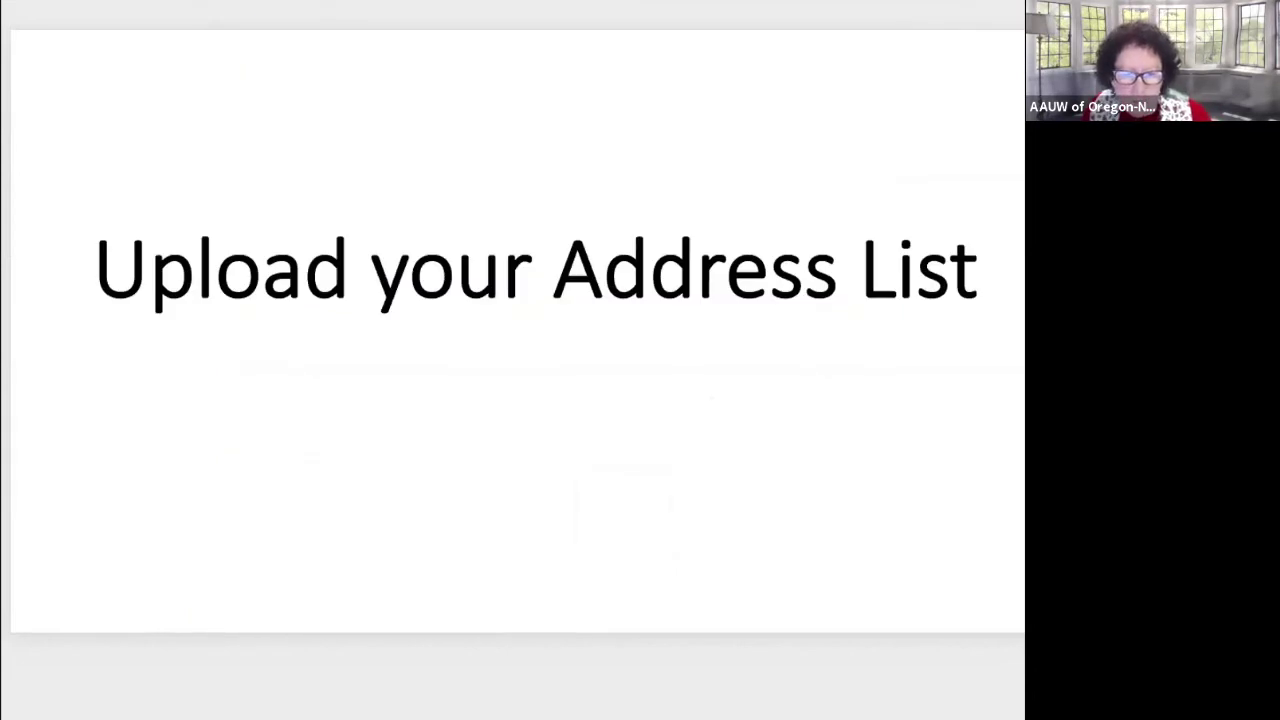
key("Right")
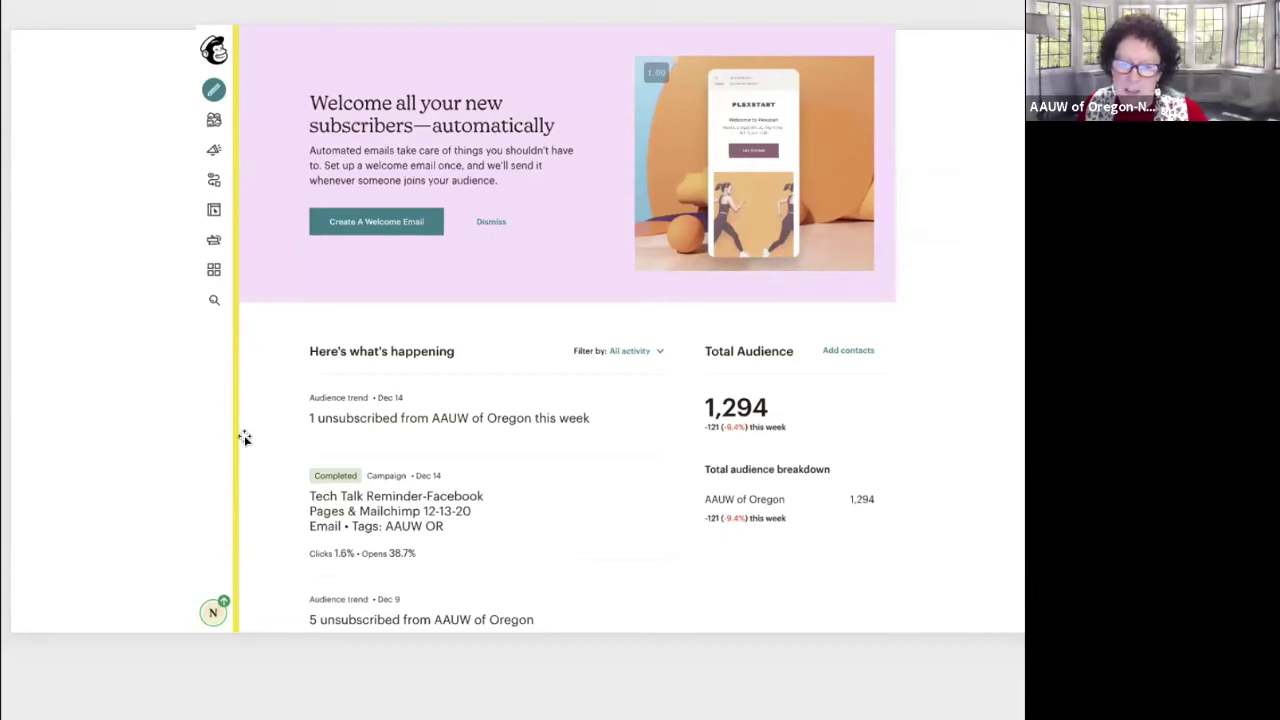
key("Right")
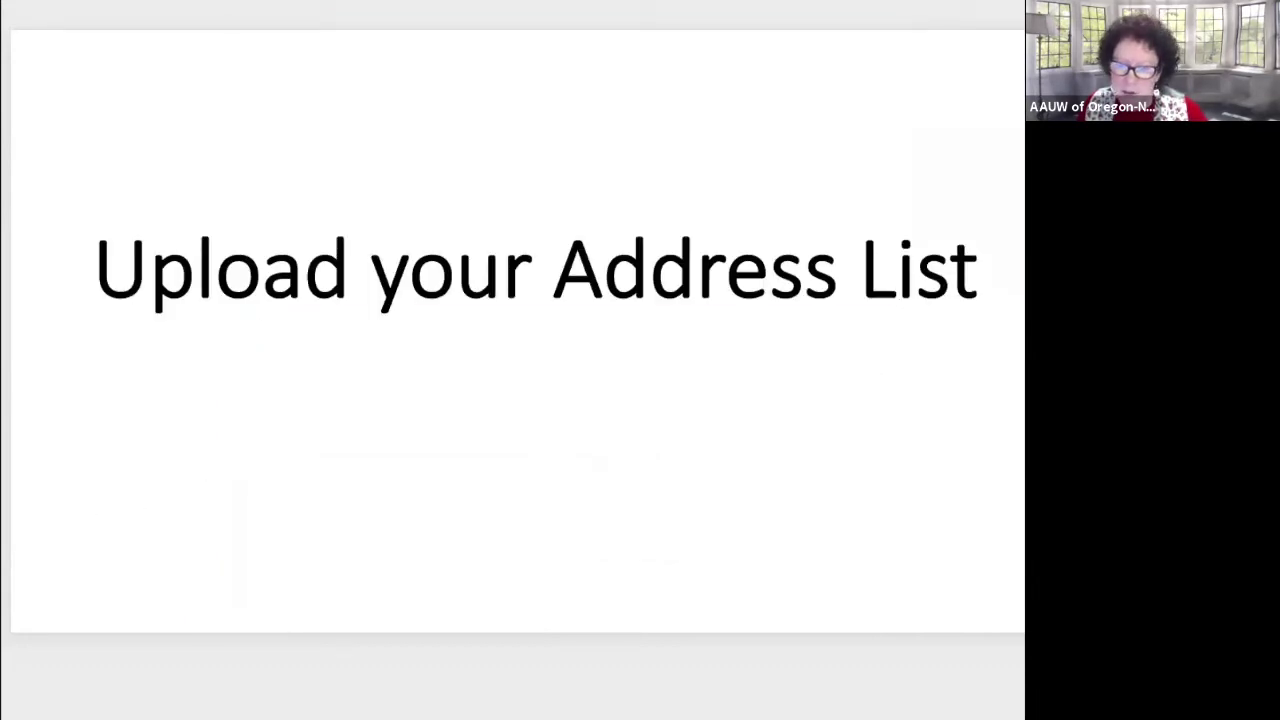
key("Right")
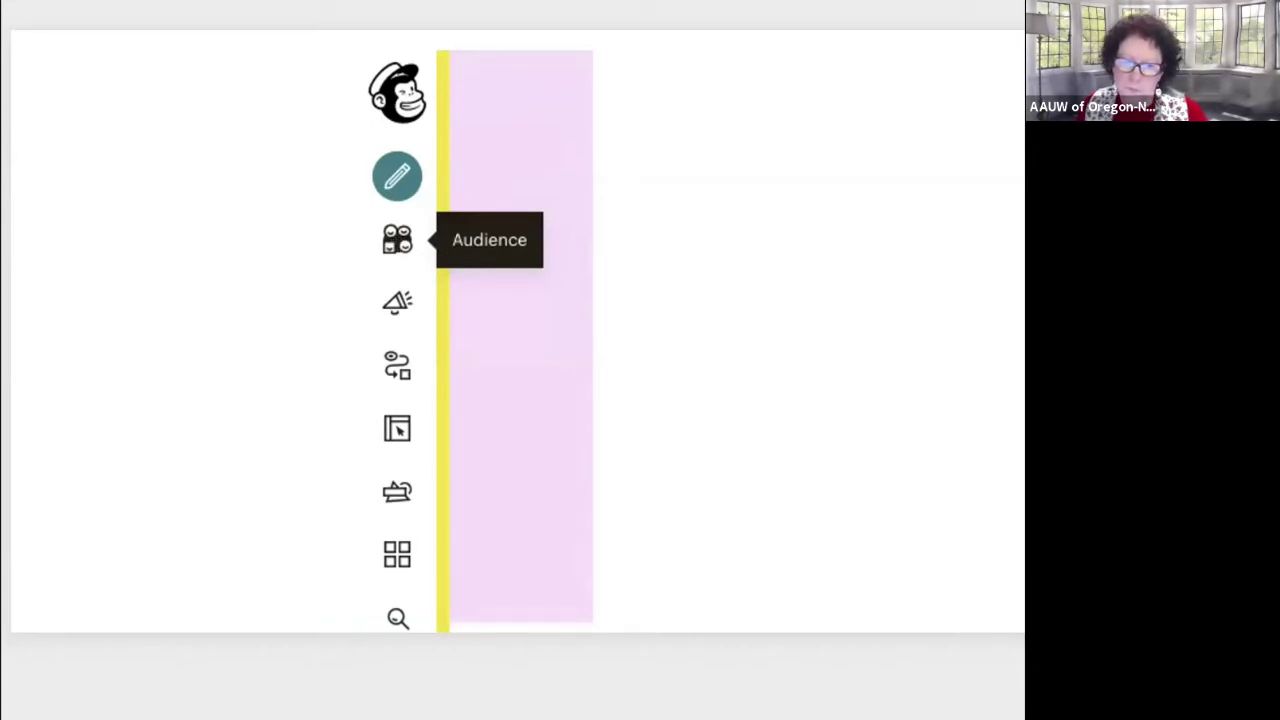
key("Right")
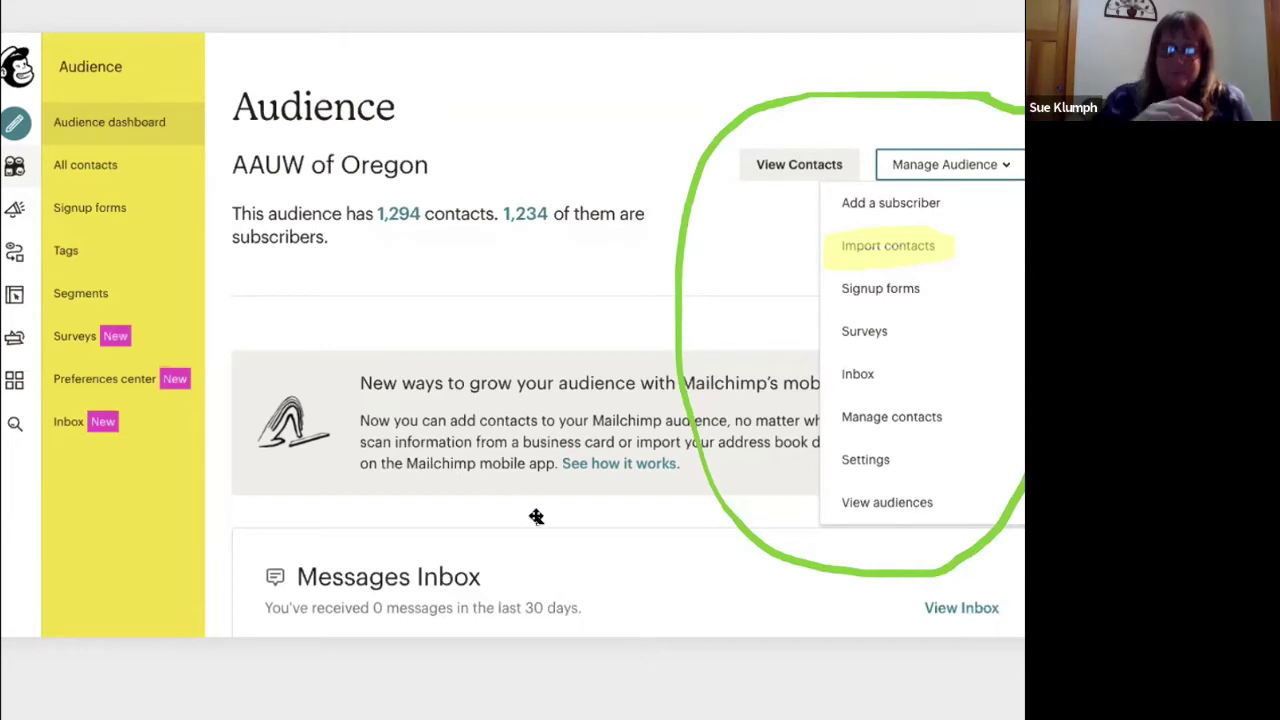
Switch to the live Mailchimp Audience page for AAUW of Oregon and start importing contacts through the audience management options
key("Right")
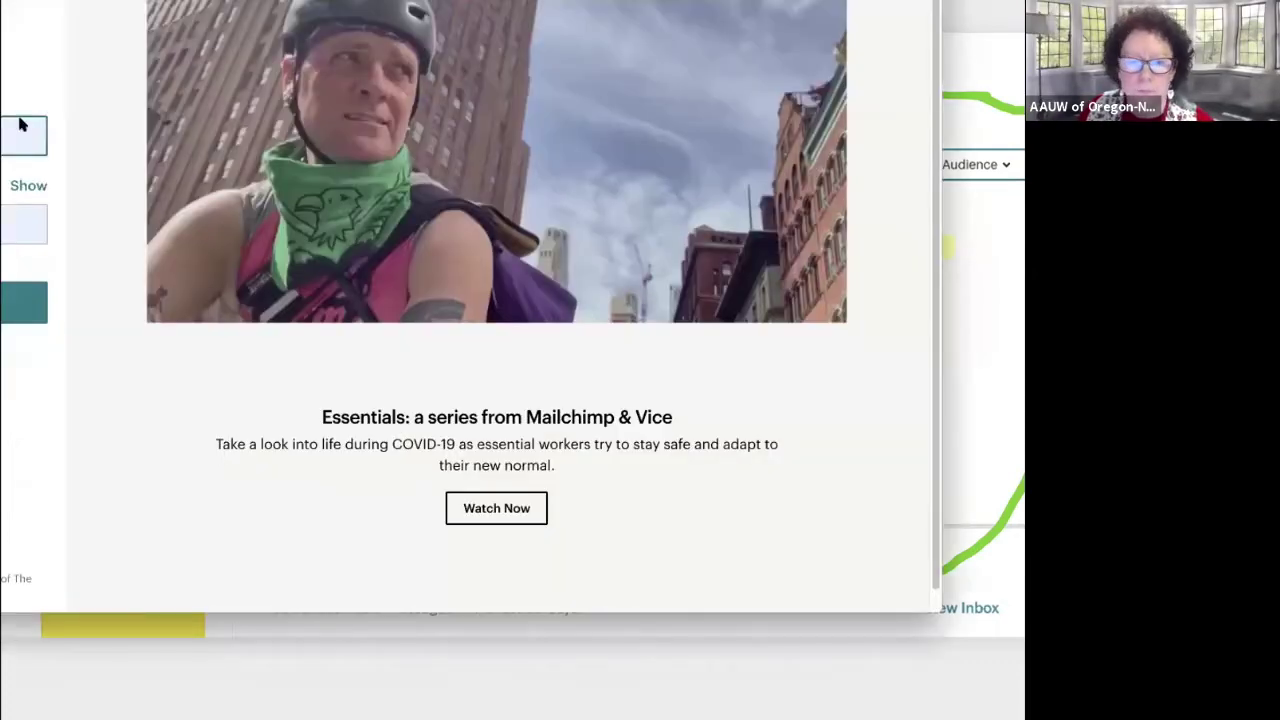
key("Right")
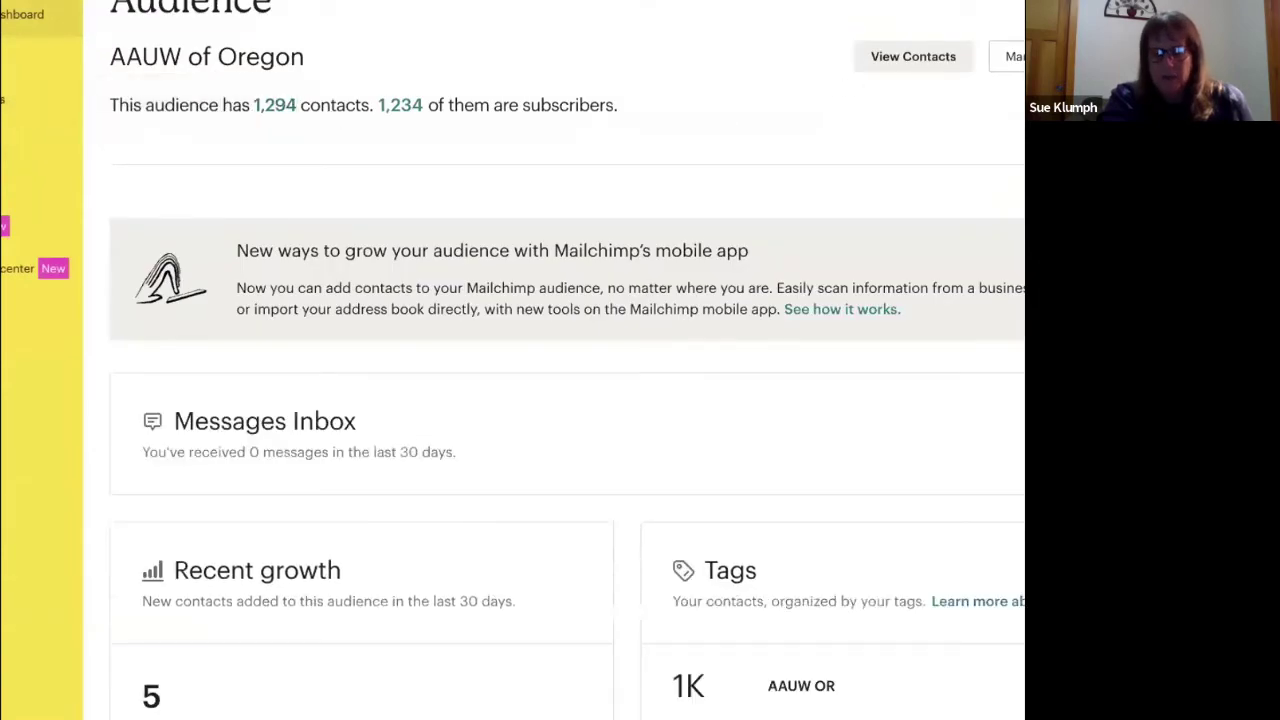
left_click(990, 76)
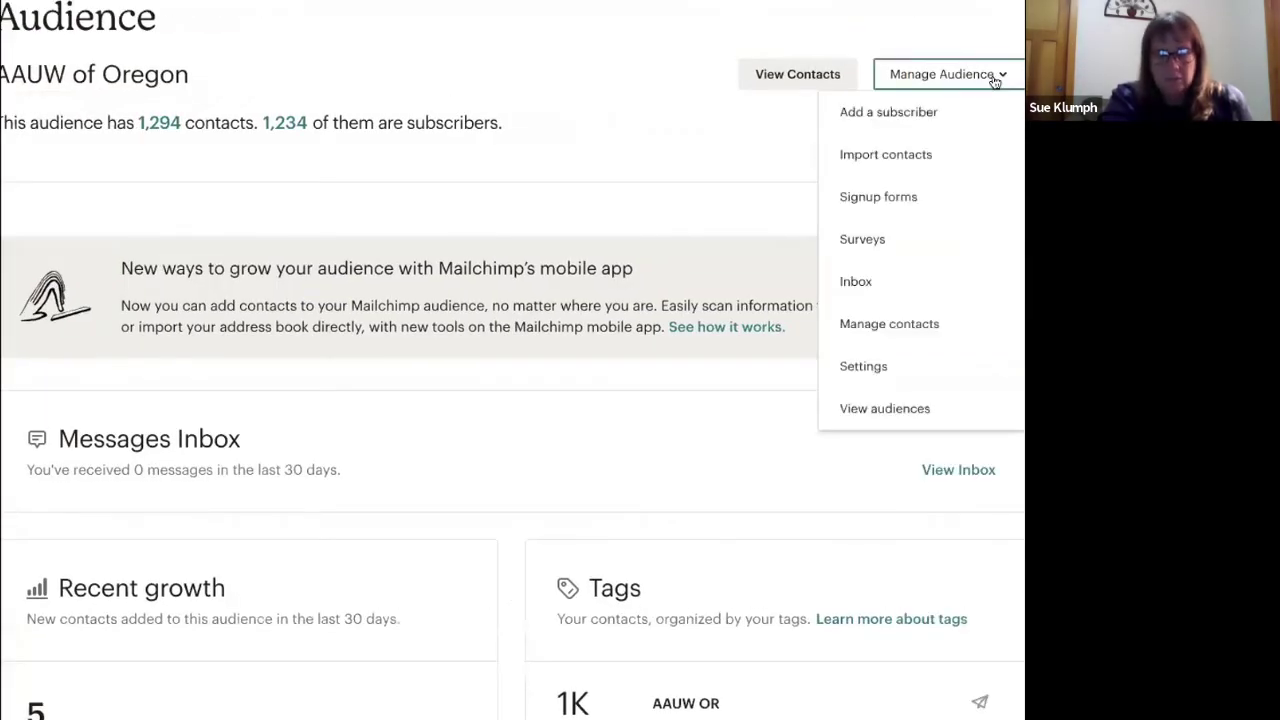
left_click(912, 154)
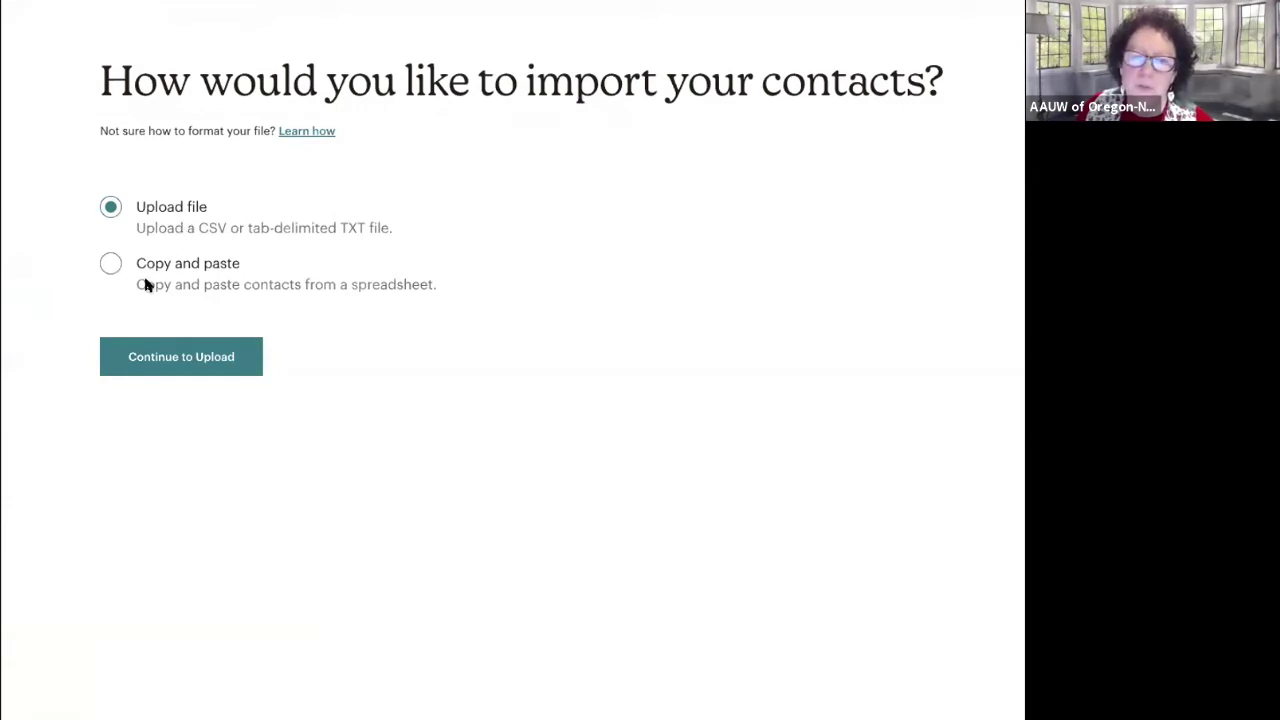
Choose Copy and paste as the import method, view the contact paste area, and return to the audience management options
left_click(110, 264)
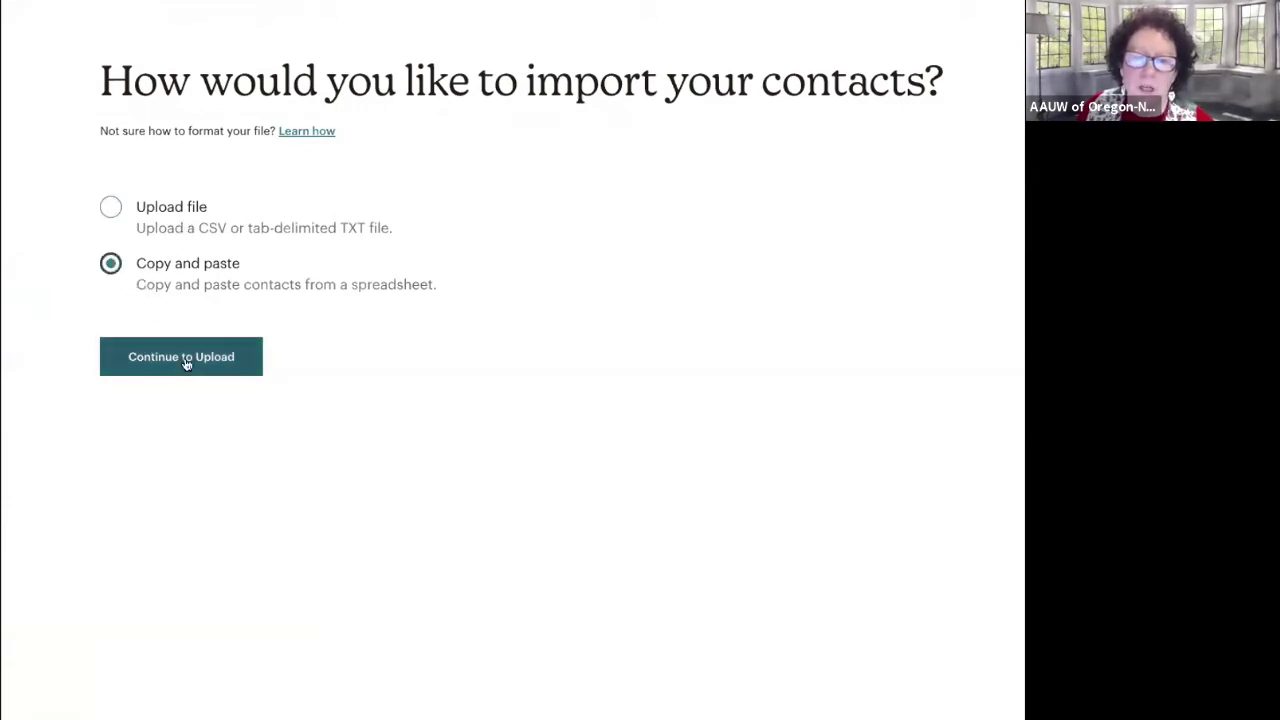
left_click(181, 356)
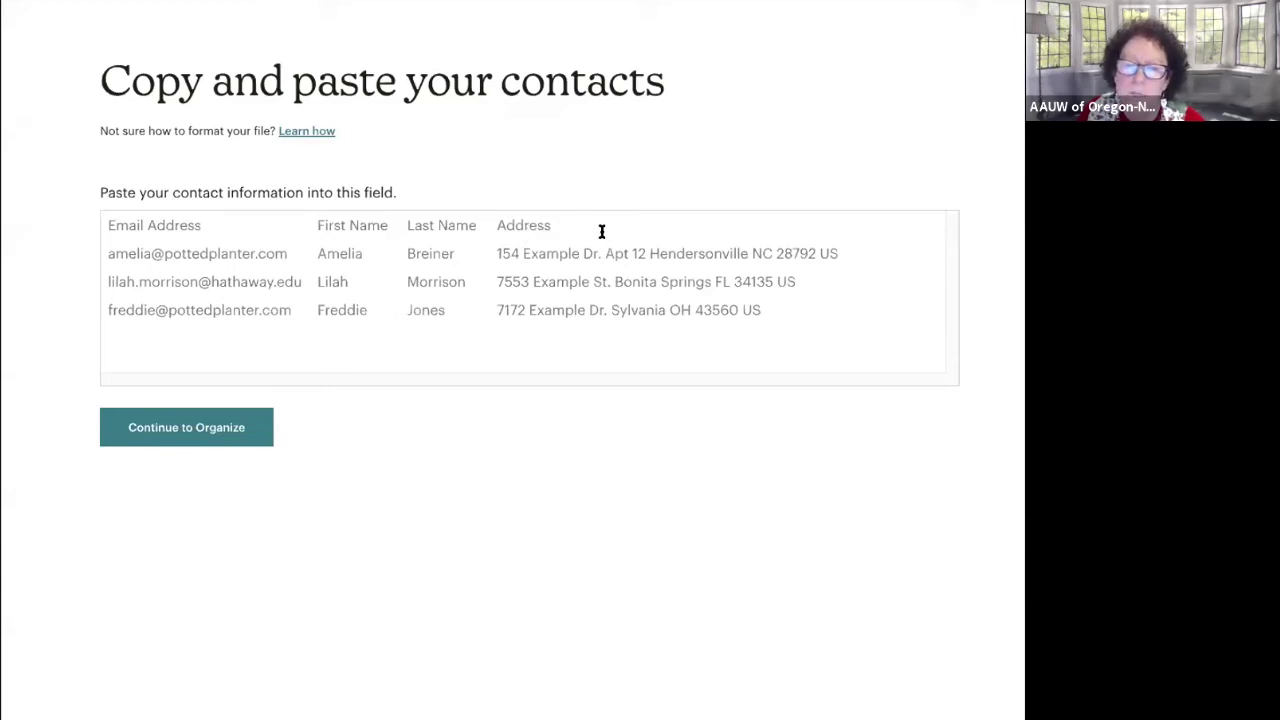
left_click(109, 253)
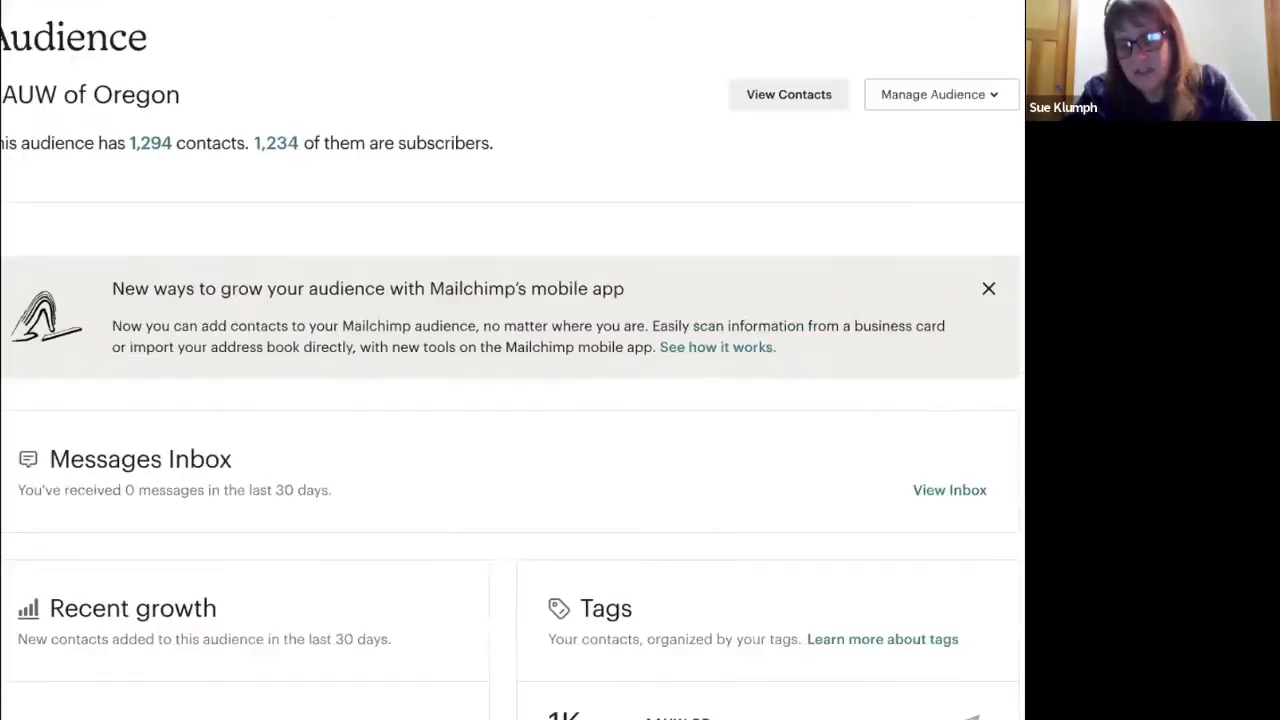
left_click(991, 96)
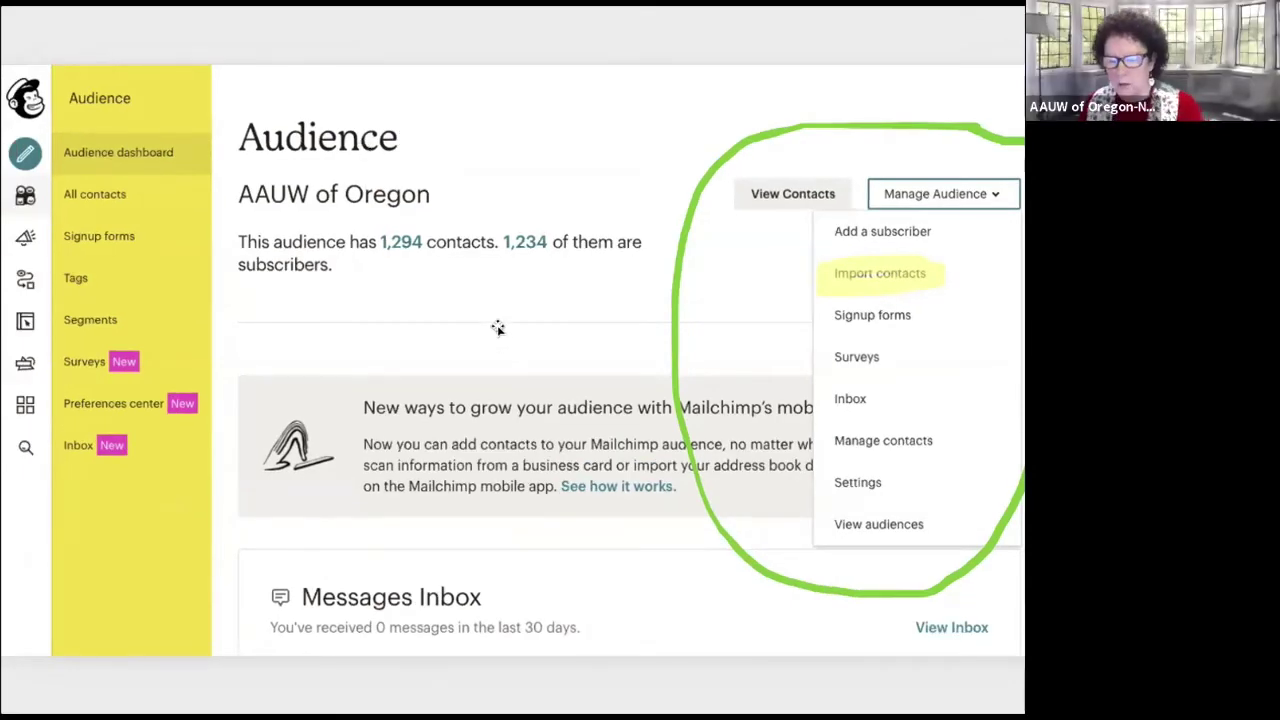
Go through the presentation slides covering Mailchimp's Create icon, the campaign types starting with Email, and the Create an email form
key("Right")
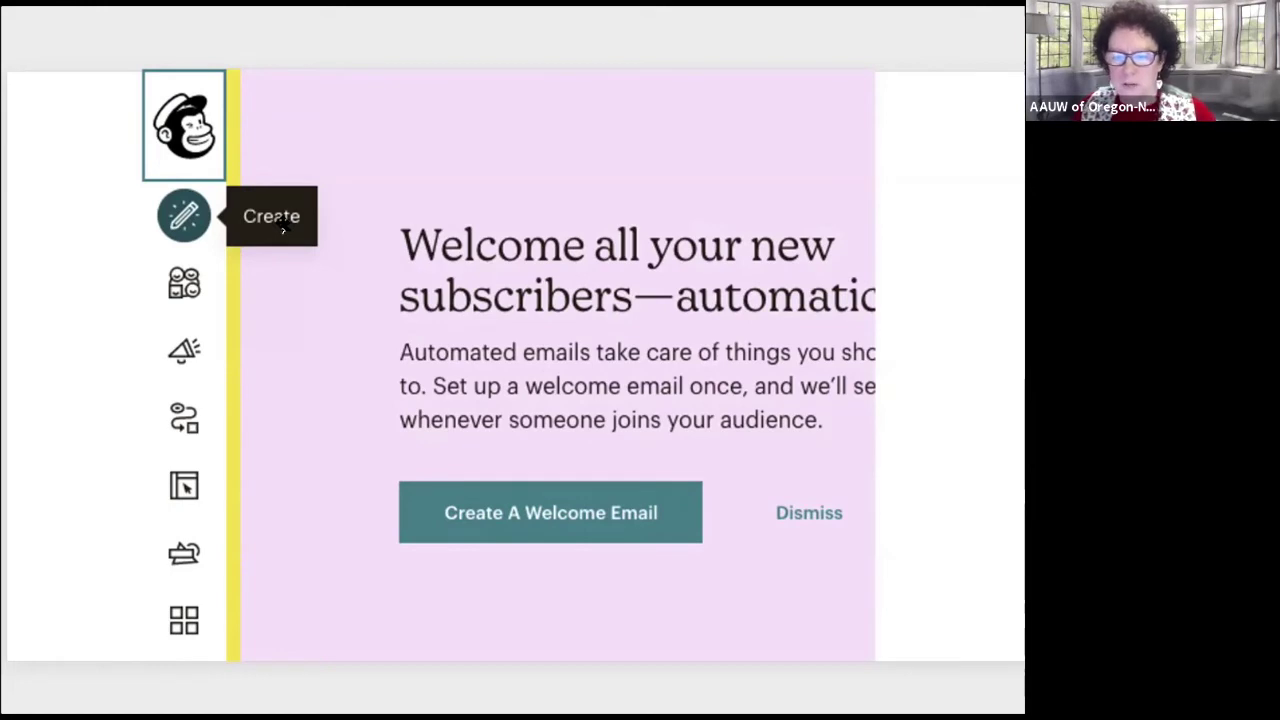
key("Right")
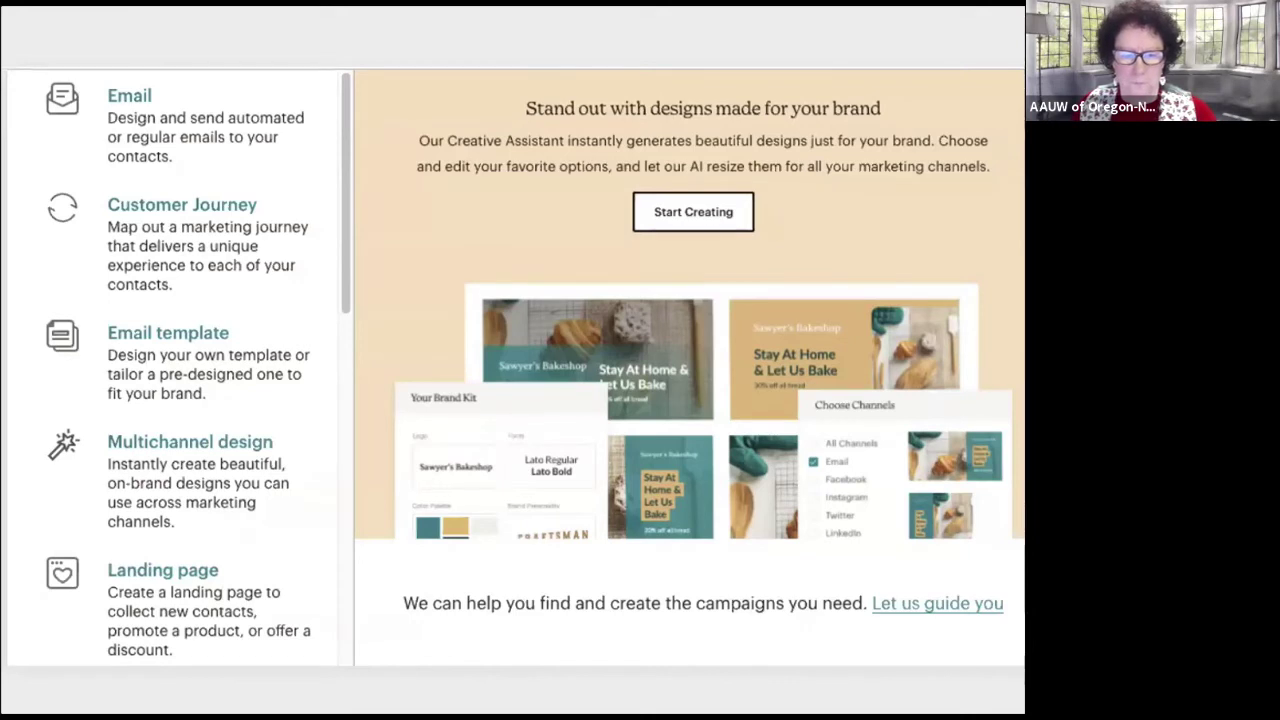
key("Right")
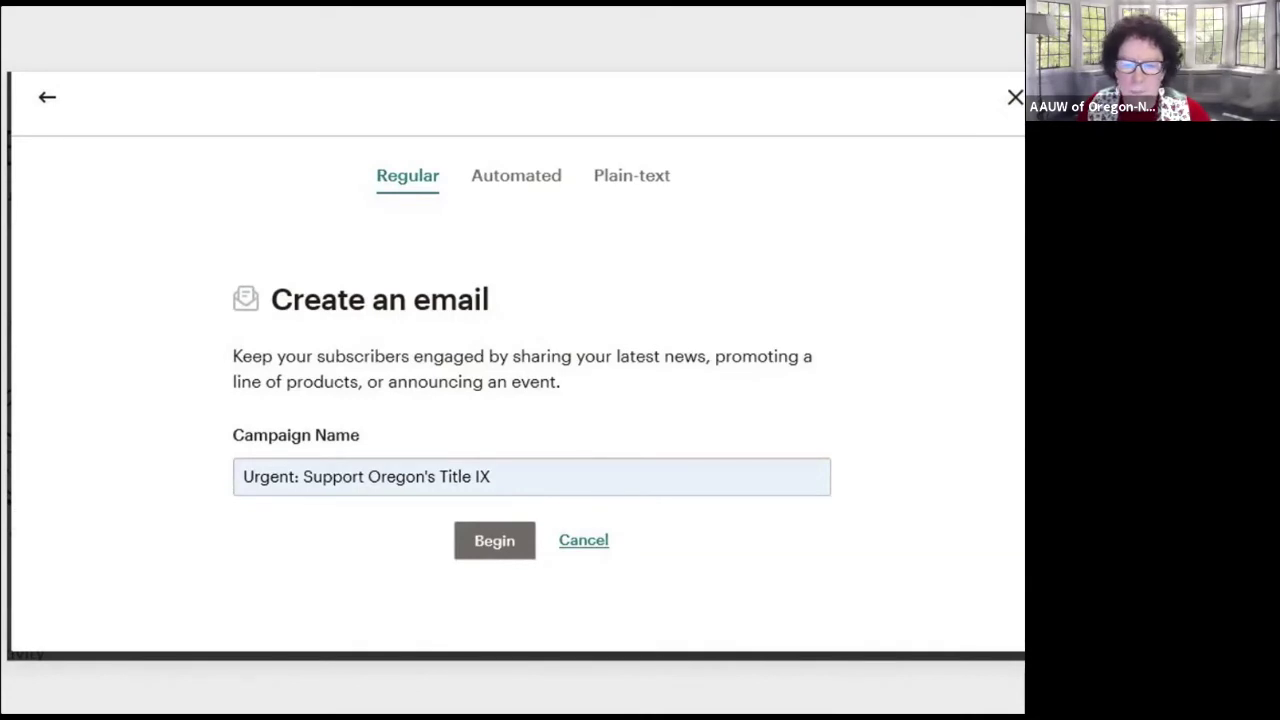
Advance to the "Urgent: Support Oregon's Title IX" draft campaign slide and circle Design Email in green freehand
left_click(494, 540)
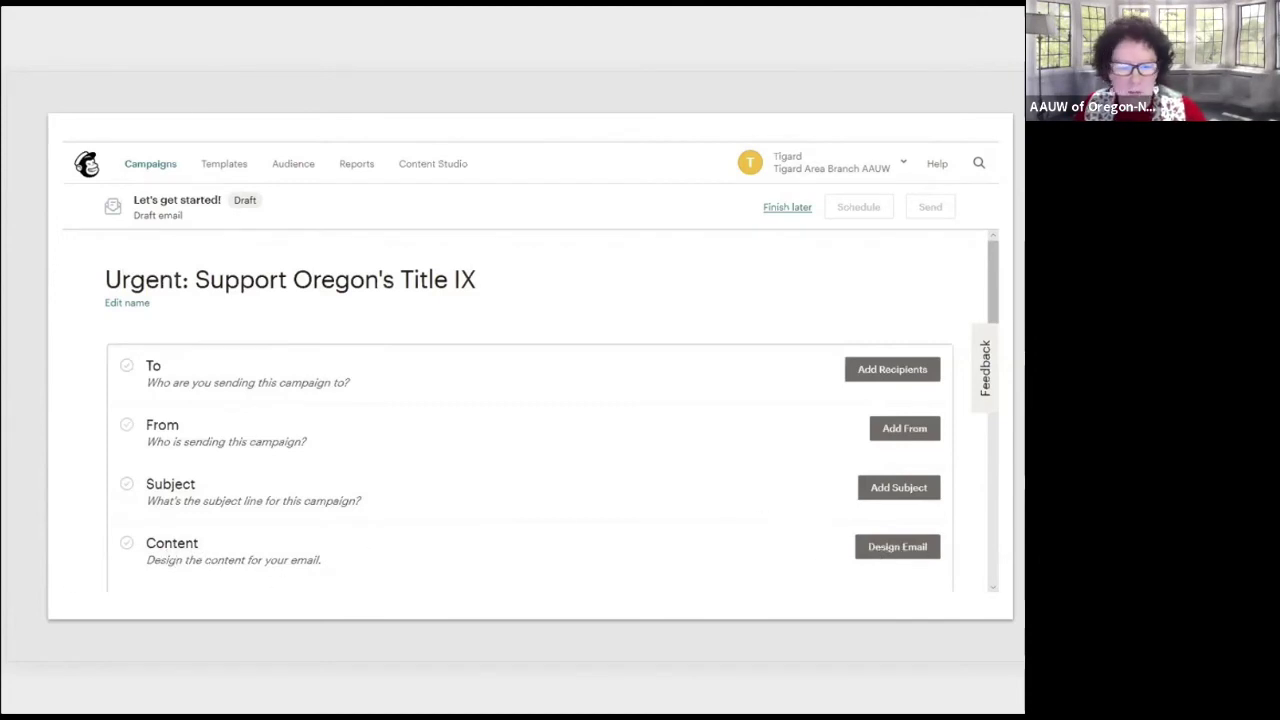
key("Right")
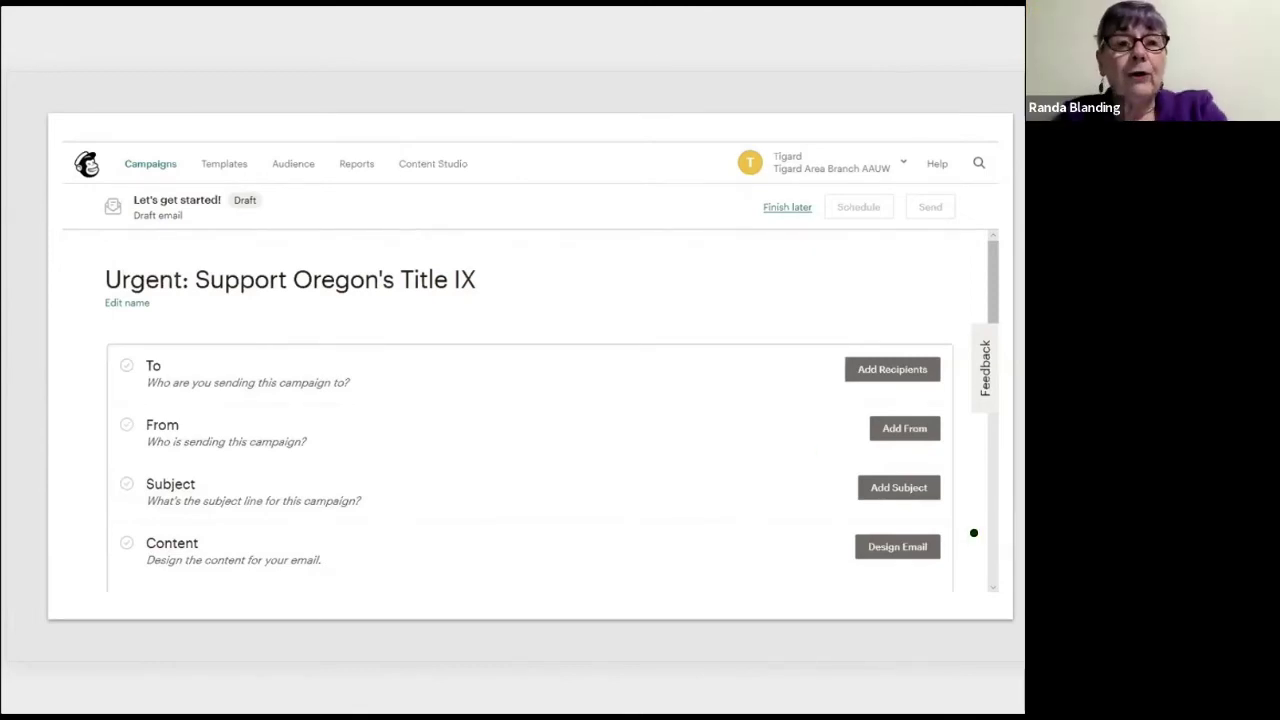
mouse_move(975, 533)
left_mouse_down()
mouse_move(872, 516)
mouse_move(751, 571)
mouse_move(829, 606)
mouse_move(986, 569)
mouse_move(977, 527)
left_mouse_up()
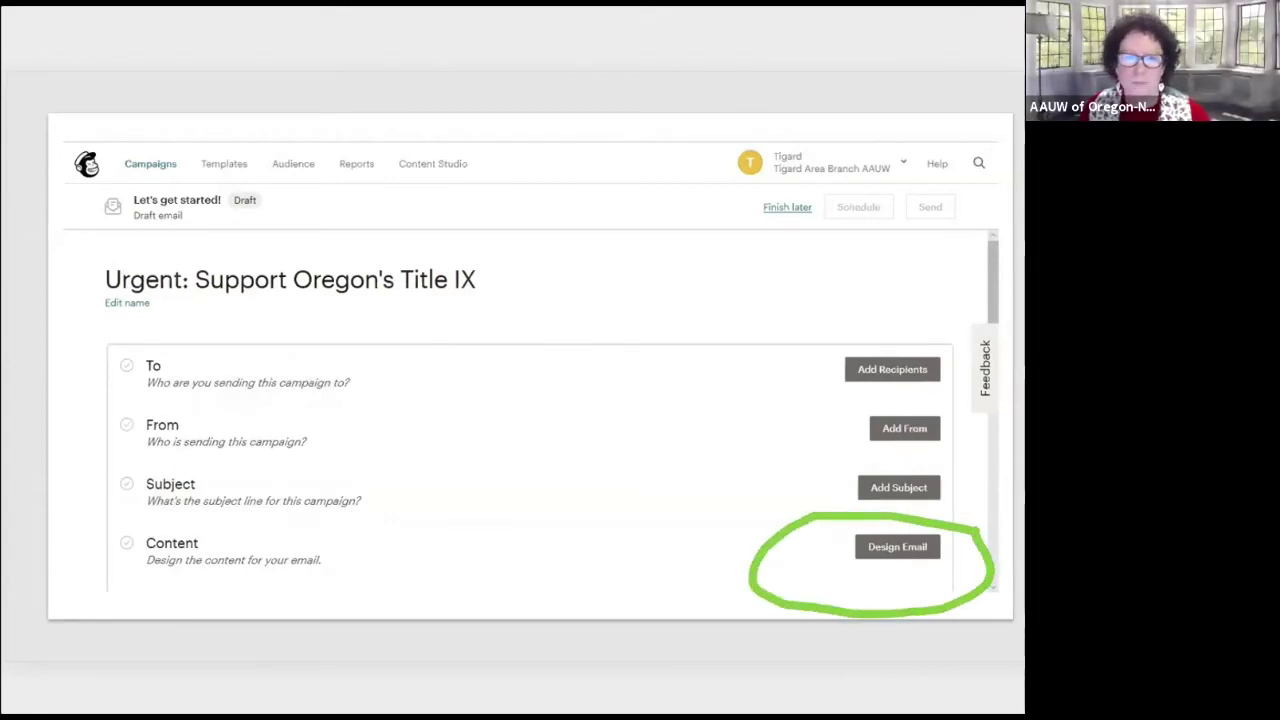